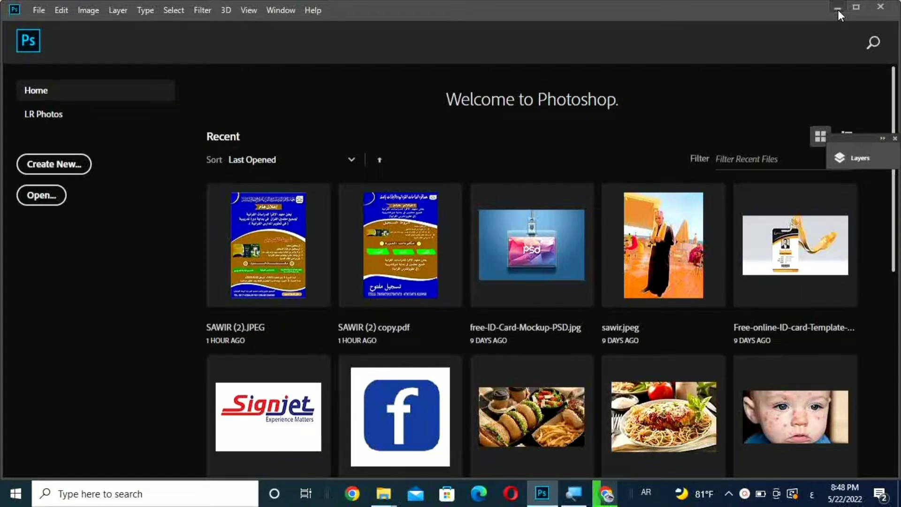
Minimize Photoshop and select the downloaded Professional-Employee ID-card image in the Downloads folder
left_click(838, 10)
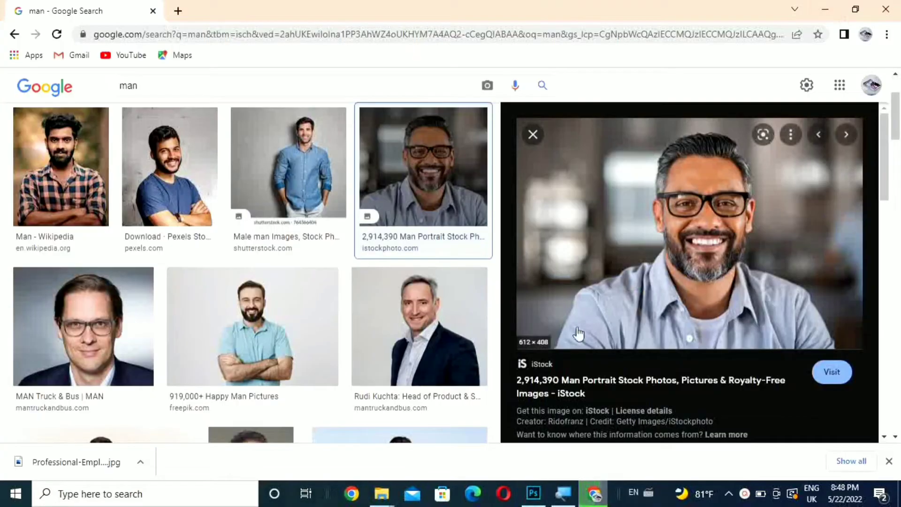
left_click(381, 493)
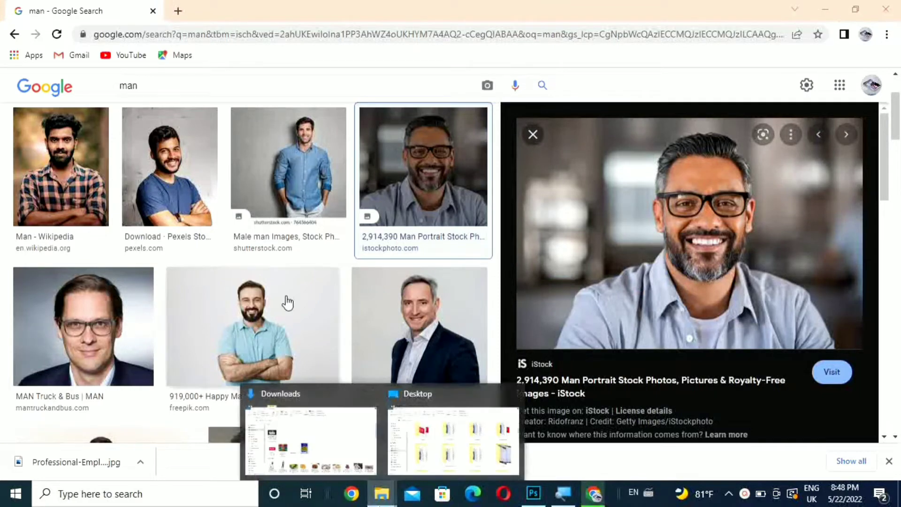
left_click(322, 431)
left_click(161, 209)
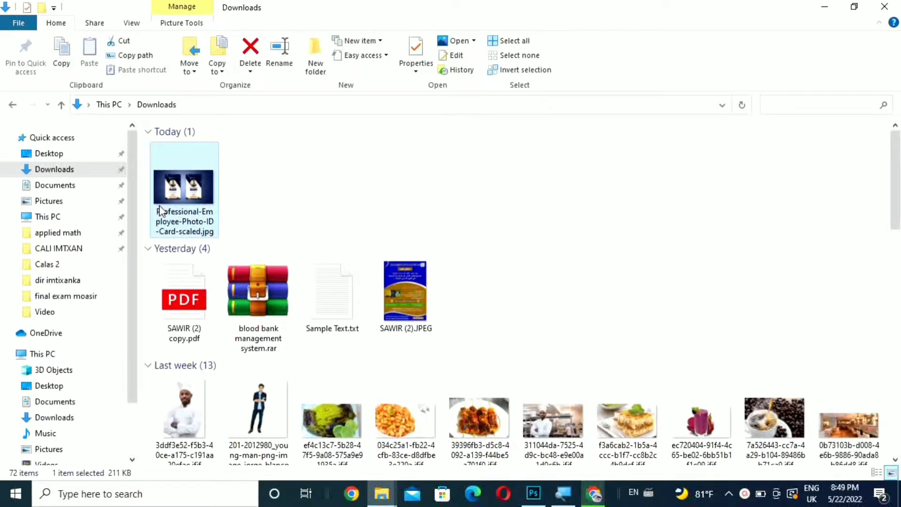
Open the downloaded ID-card JPG in the Photos app
double_click(160, 209)
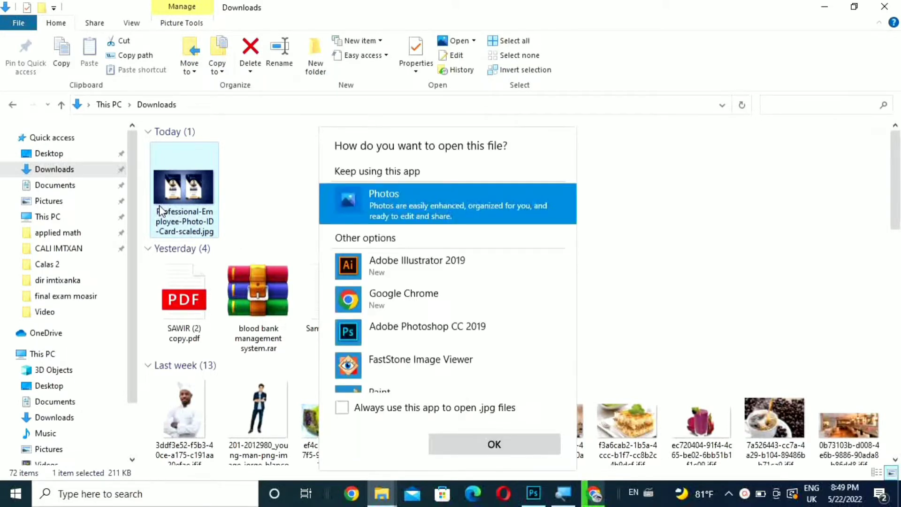
left_click(488, 445)
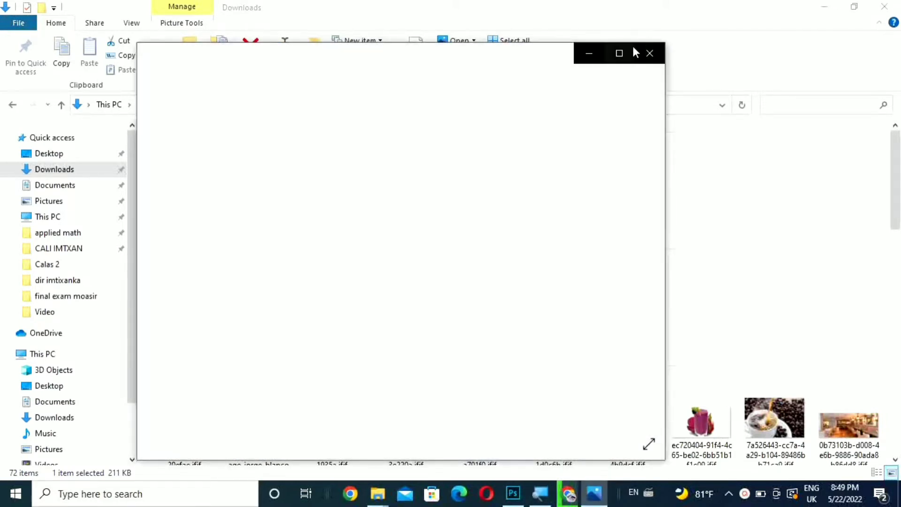
Preview the two-card ID template maximized in Photos, then close the viewer
left_click(619, 53)
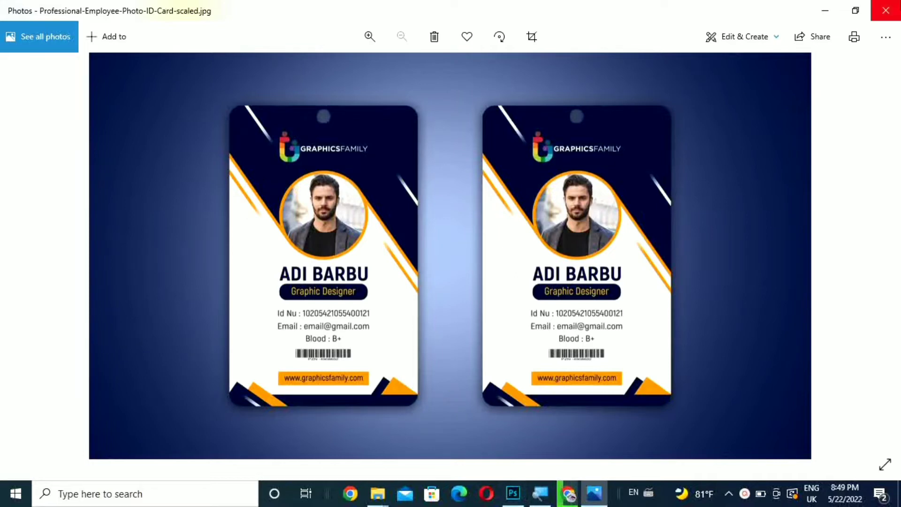
left_click(885, 10)
Bring the ID-card image into Photoshop, zoom in, and show the healing tools list
mouse_move(184, 190)
left_mouse_down()
mouse_move(544, 482)
mouse_move(57, 169)
left_mouse_up()
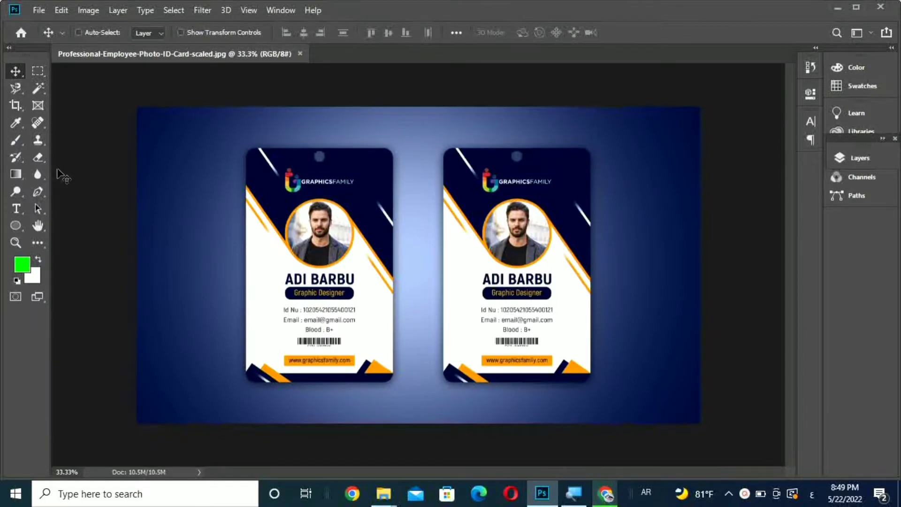
key("ctrl+plus")
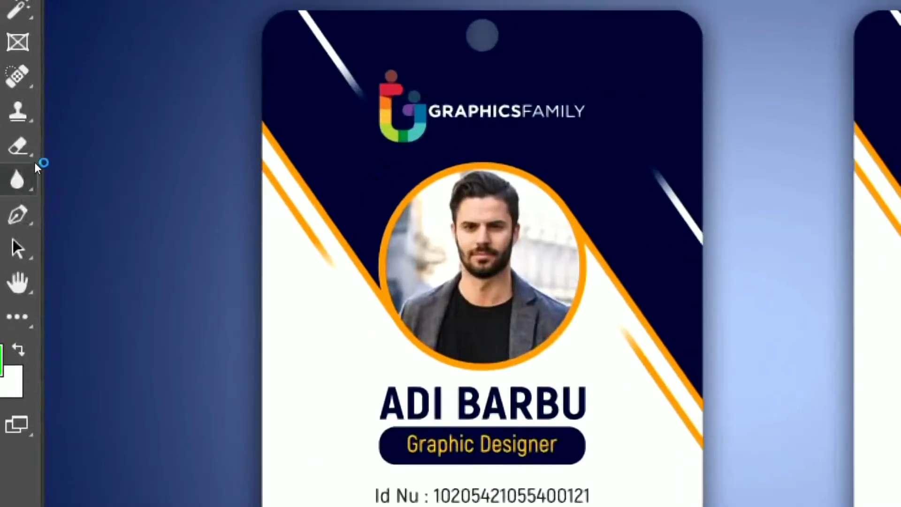
key("j")
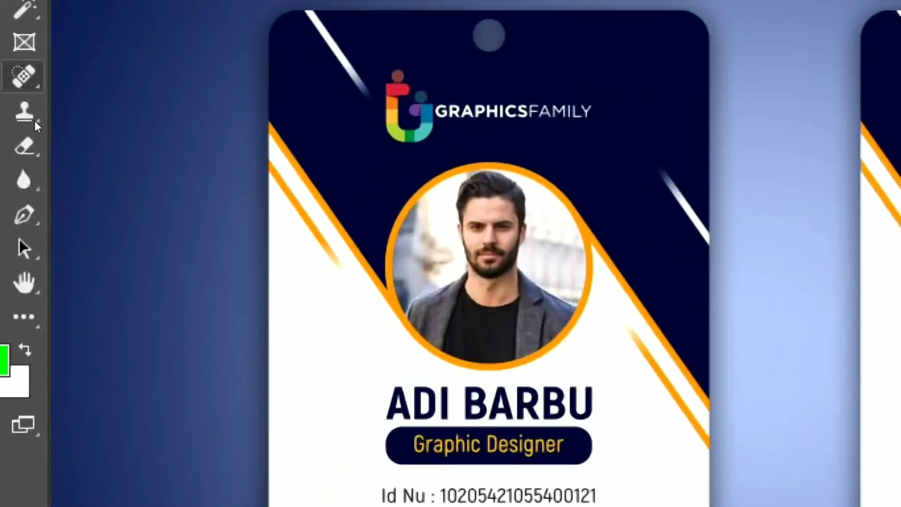
right_click(24, 76)
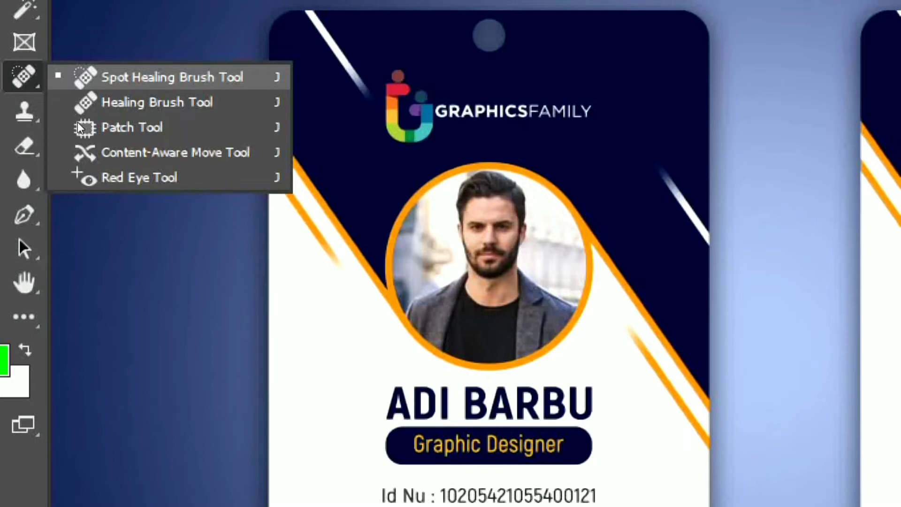
Shrink the Spot Healing Brush from 60 px to 34 px
key("Escape")
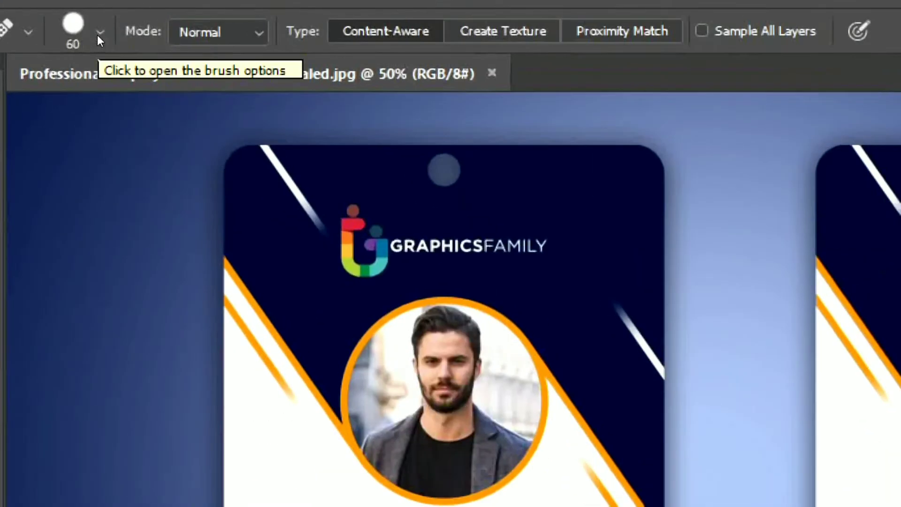
left_click(101, 33)
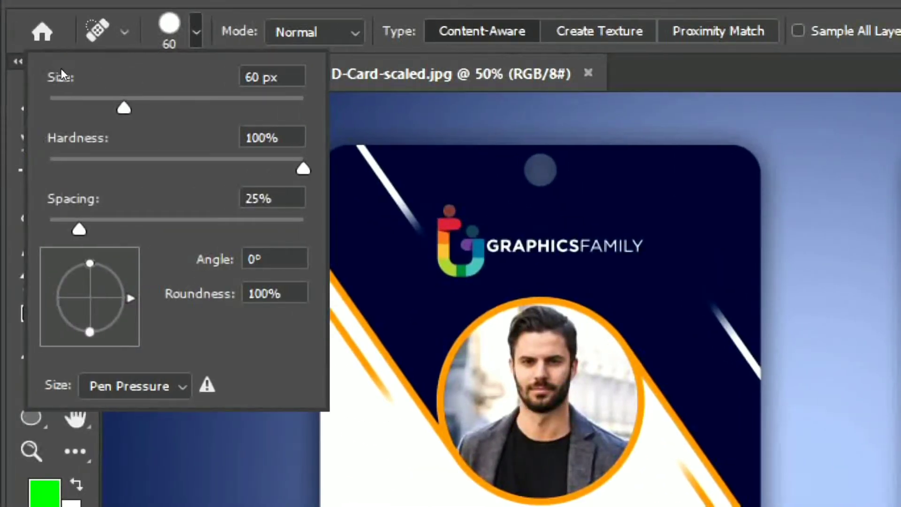
left_click_drag(62, 71, 46, 71)
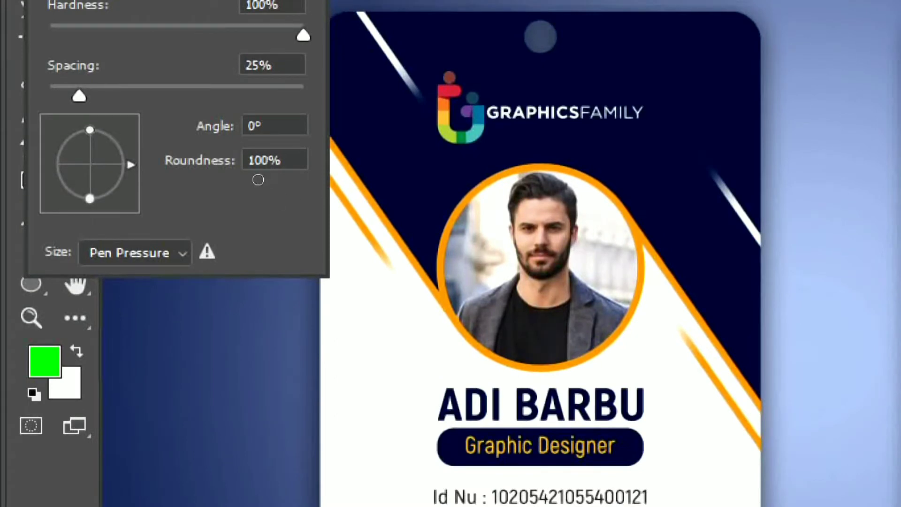
key("Escape")
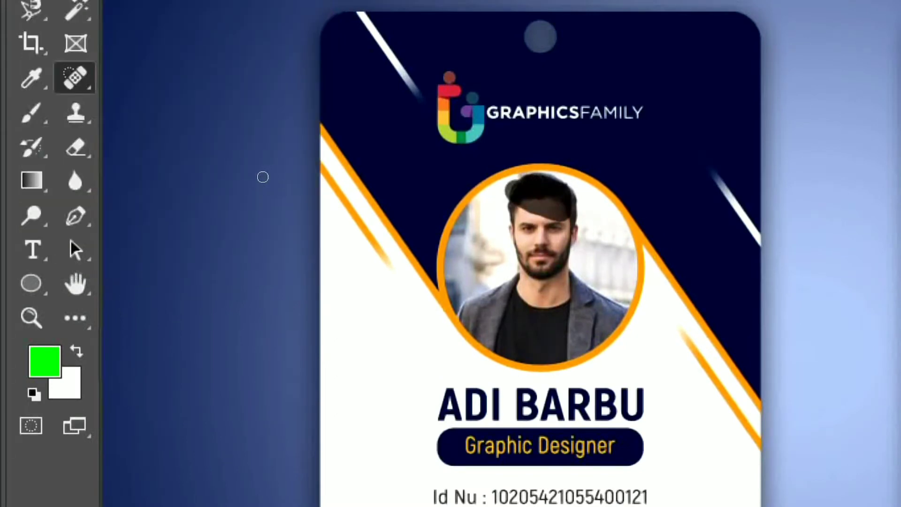
Heal away the man's hair, face and body in the left card's photo circle
mouse_move(272, 175)
left_mouse_down()
mouse_move(296, 217)
mouse_move(261, 195)
mouse_move(247, 227)
mouse_move(287, 221)
mouse_move(280, 233)
mouse_move(268, 183)
mouse_move(285, 200)
mouse_move(260, 192)
mouse_move(279, 200)
mouse_move(282, 179)
mouse_move(284, 237)
left_mouse_up()
left_click(262, 184)
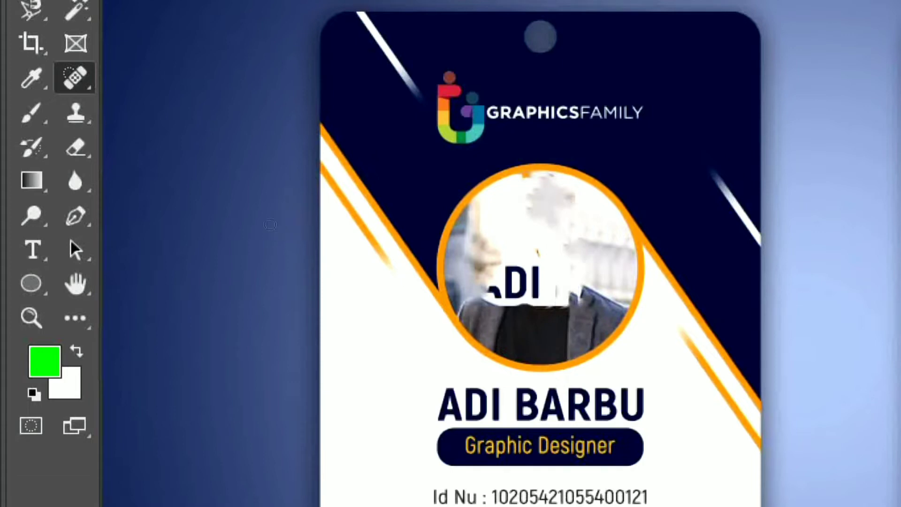
mouse_move(246, 215)
left_mouse_down()
mouse_move(261, 242)
mouse_move(269, 222)
mouse_move(246, 241)
mouse_move(303, 235)
mouse_move(278, 240)
left_mouse_up()
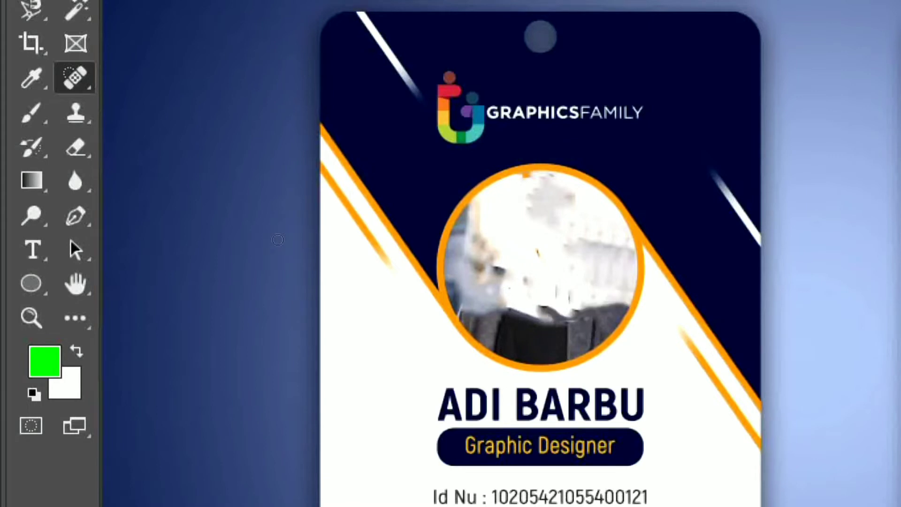
key("ctrl+minus")
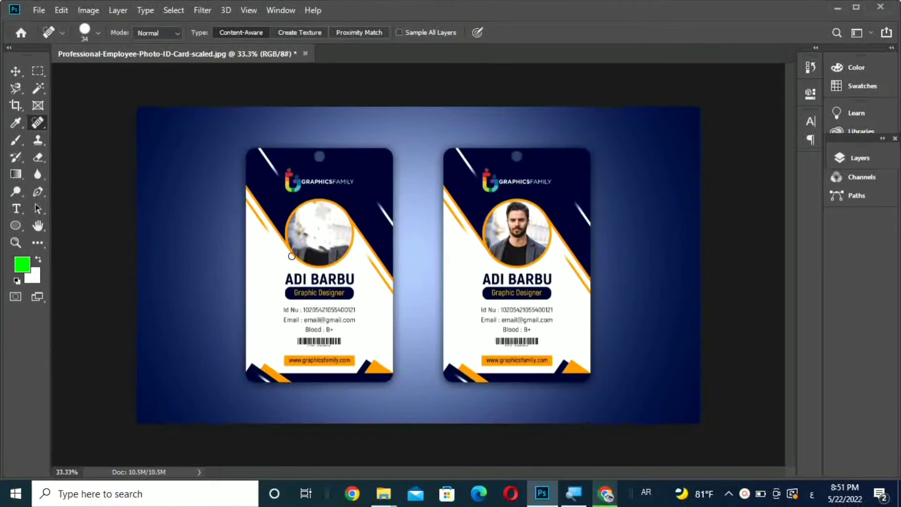
left_click_drag(291, 279, 339, 279)
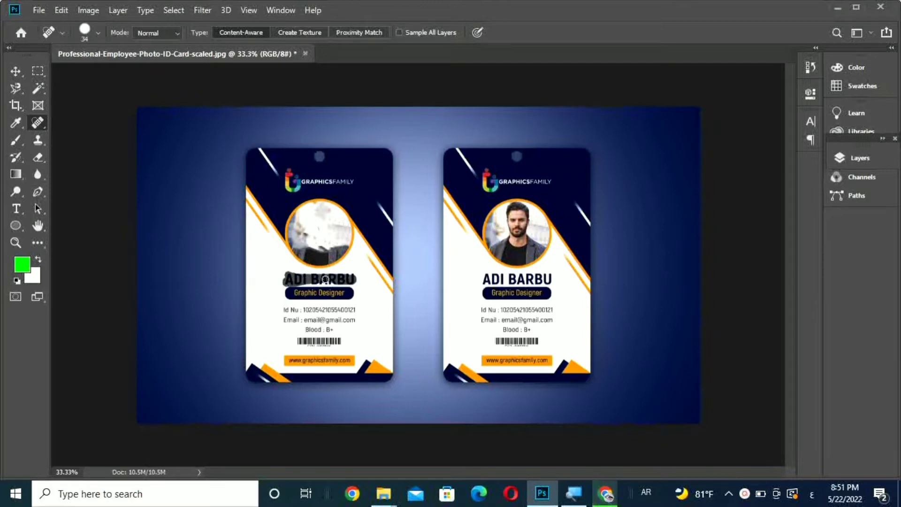
left_click_drag(339, 279, 339, 279)
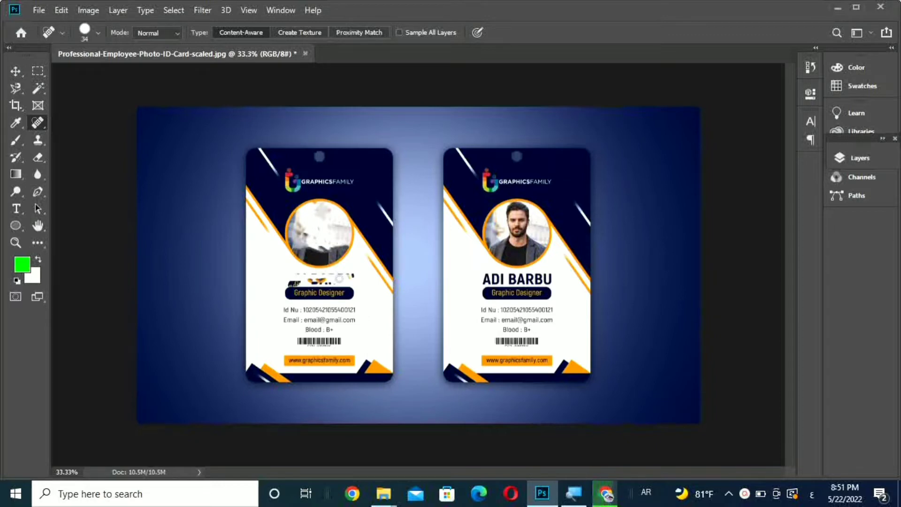
key("ctrl+plus")
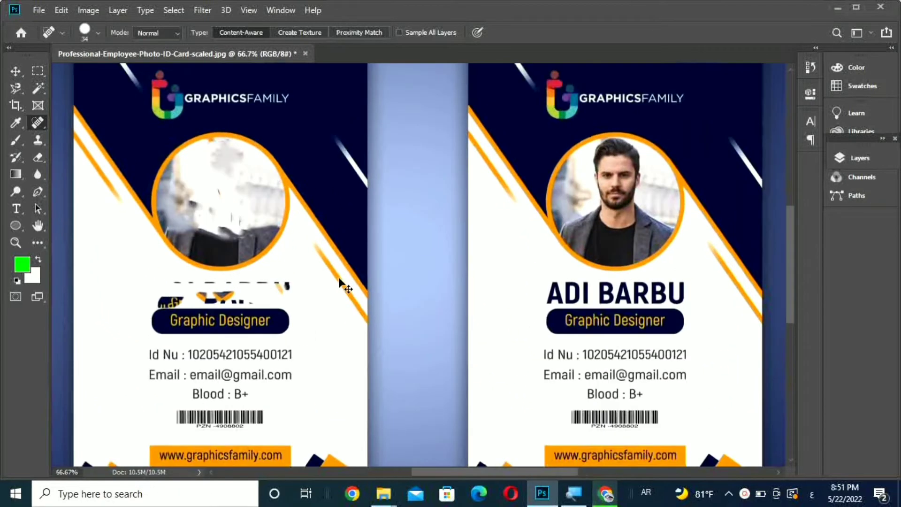
mouse_move(220, 299)
left_mouse_down()
mouse_move(169, 301)
mouse_move(248, 297)
left_mouse_up()
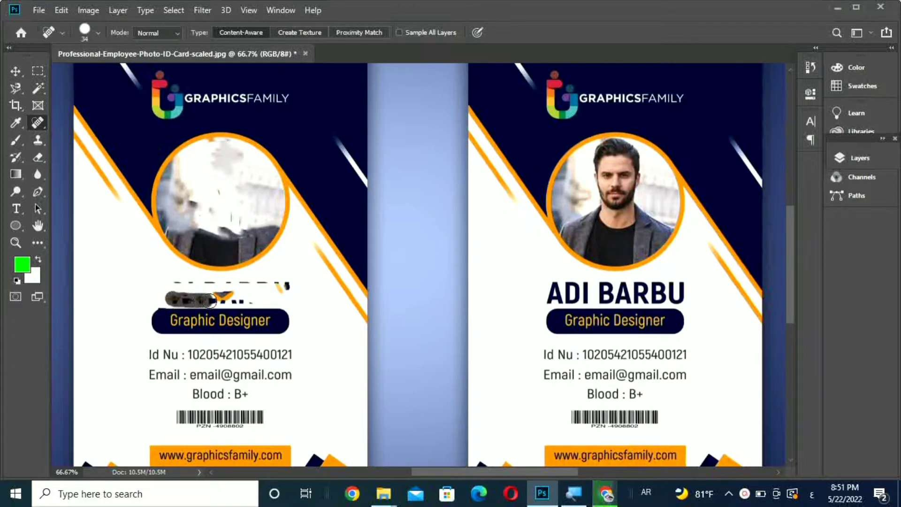
left_click_drag(171, 301, 214, 301)
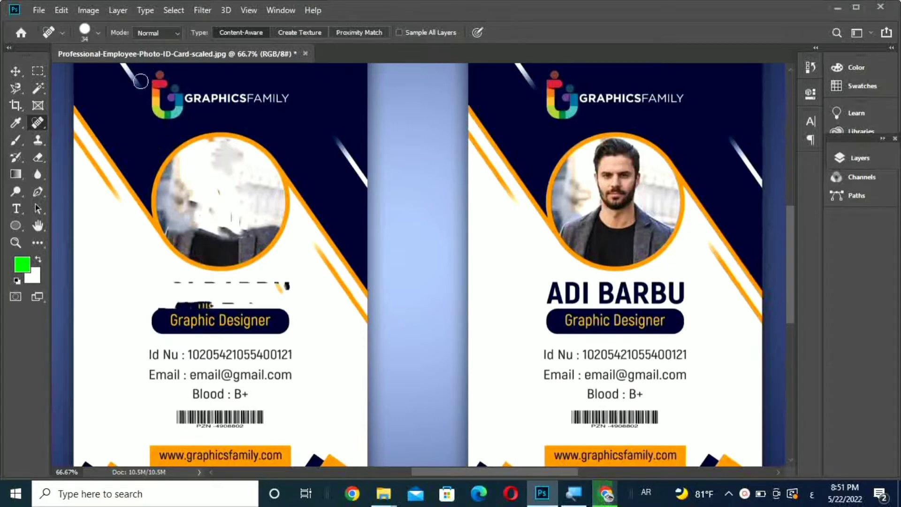
Shrink the brush to 19 px and heal the dark smudge and remaining name-line marks
left_click(98, 31)
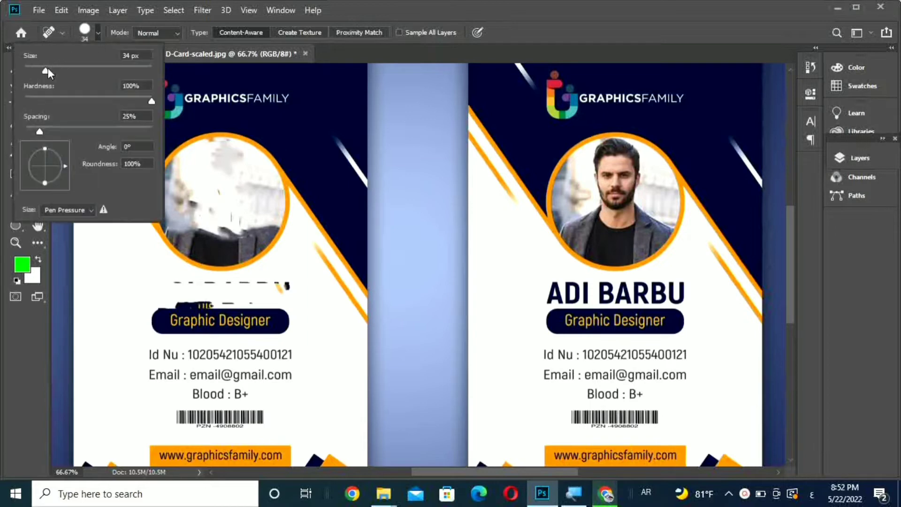
left_click_drag(37, 70, 35, 70)
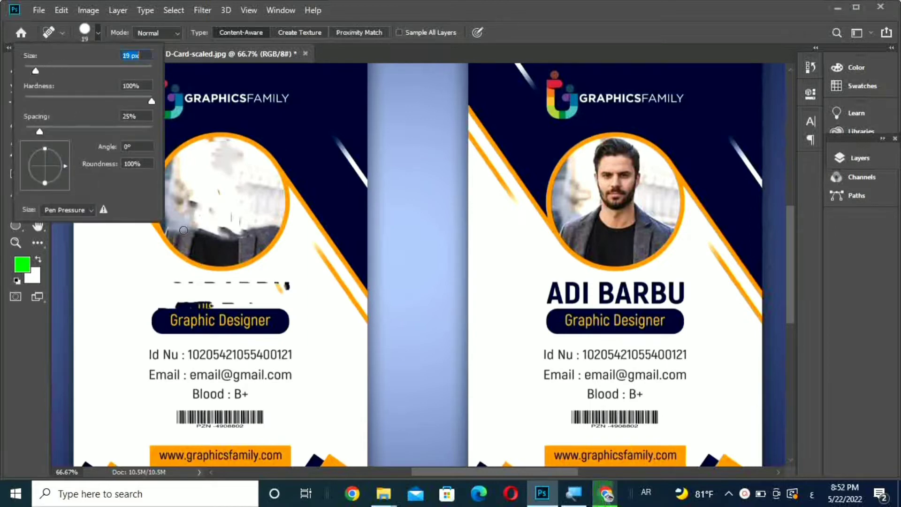
left_click(178, 308)
left_click_drag(178, 305, 243, 300)
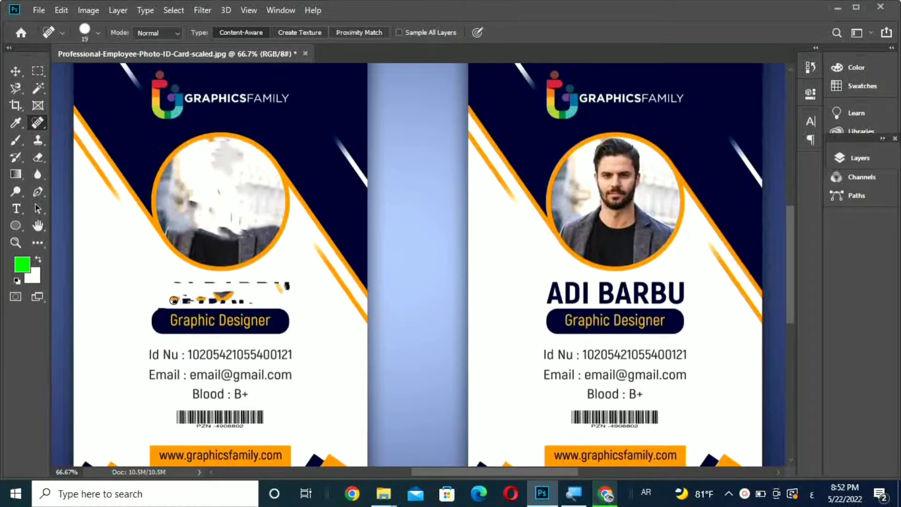
left_click_drag(174, 300, 250, 304)
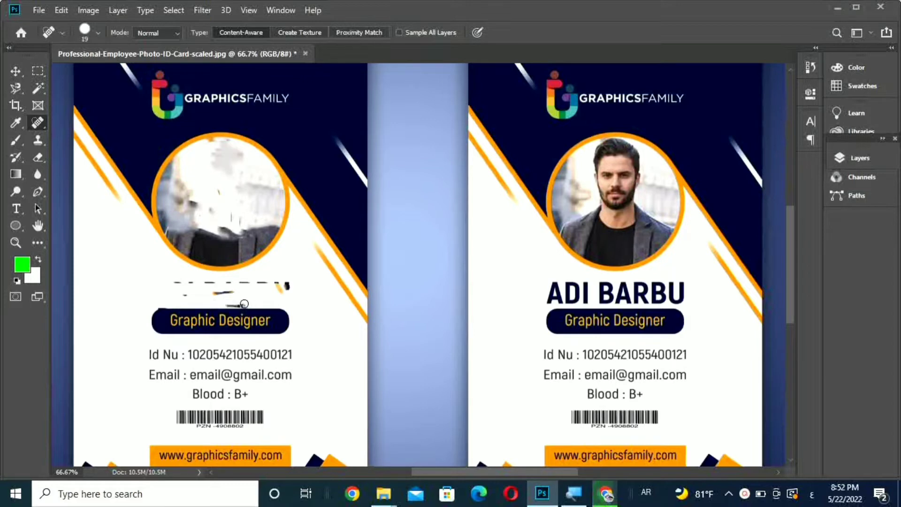
mouse_move(216, 302)
left_mouse_down()
mouse_move(256, 297)
mouse_move(173, 298)
mouse_move(300, 284)
mouse_move(289, 285)
mouse_move(287, 300)
mouse_move(221, 294)
left_mouse_up()
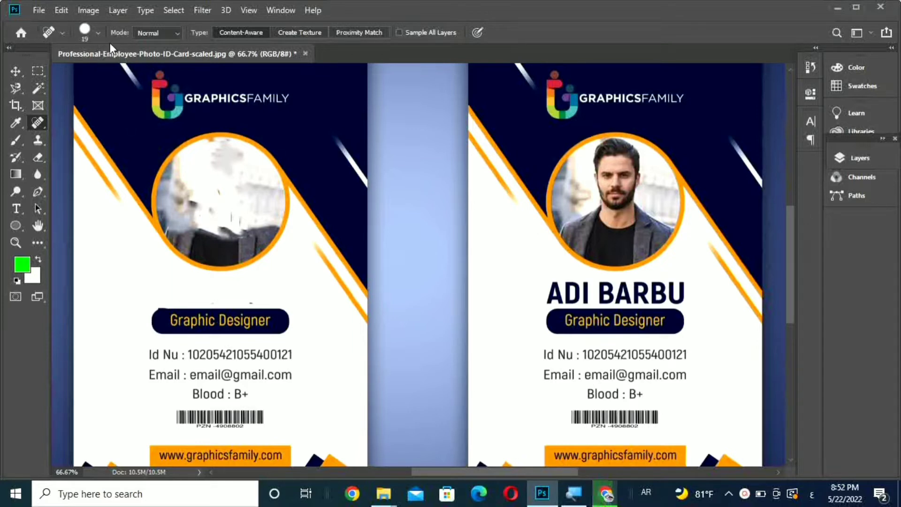
Fit the whole image in the window and switch to Chrome's Google Images results for 'man'
left_click(97, 33)
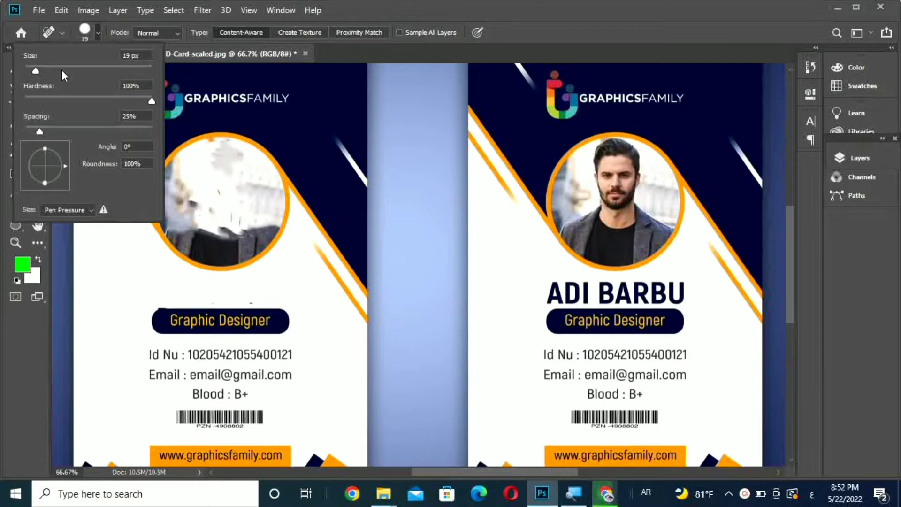
left_click(188, 153)
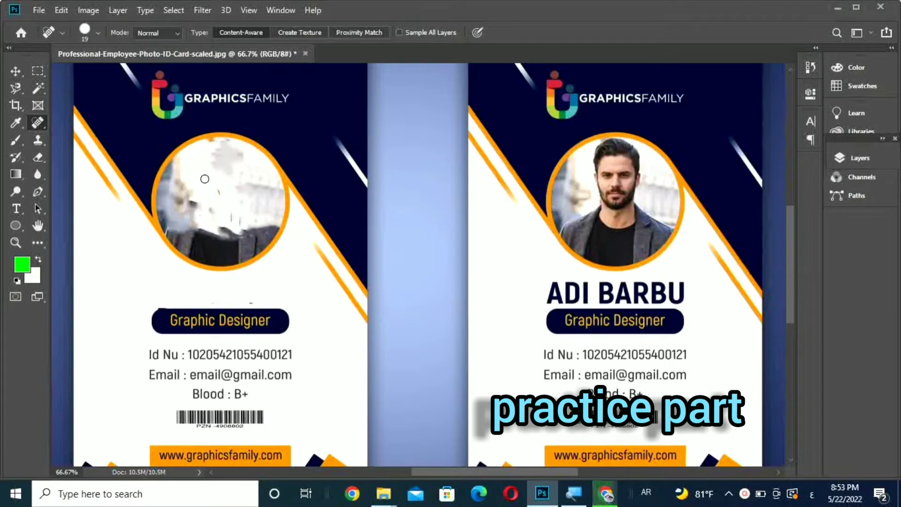
key("ctrl+0")
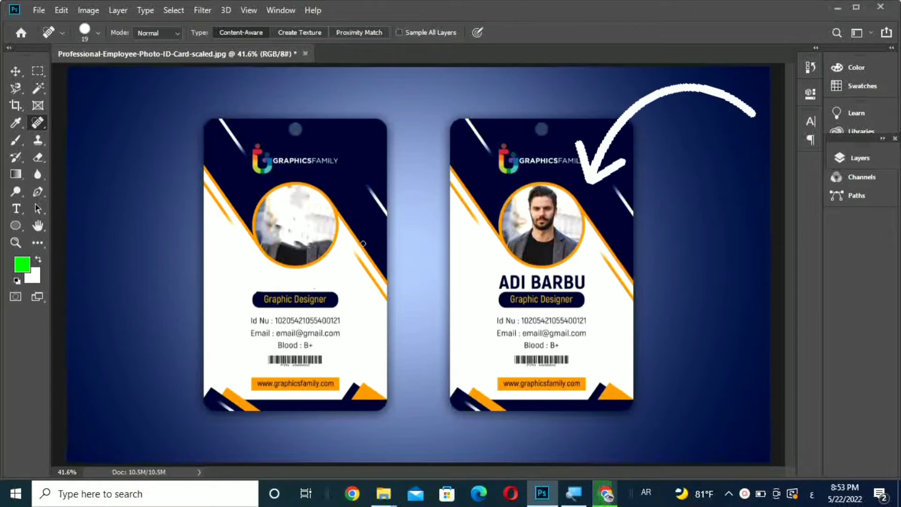
key("alt+Tab")
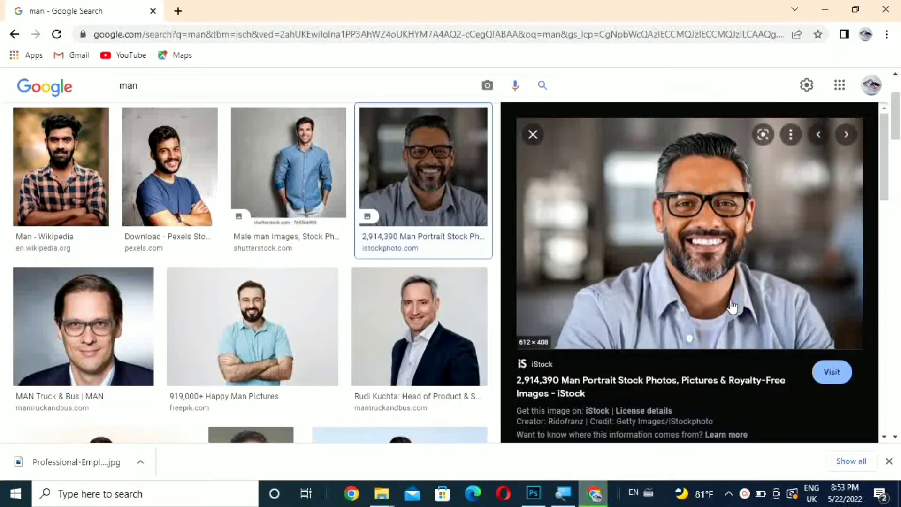
Copy the smiling bearded man's iStock portrait image from Google Images
right_click(707, 259)
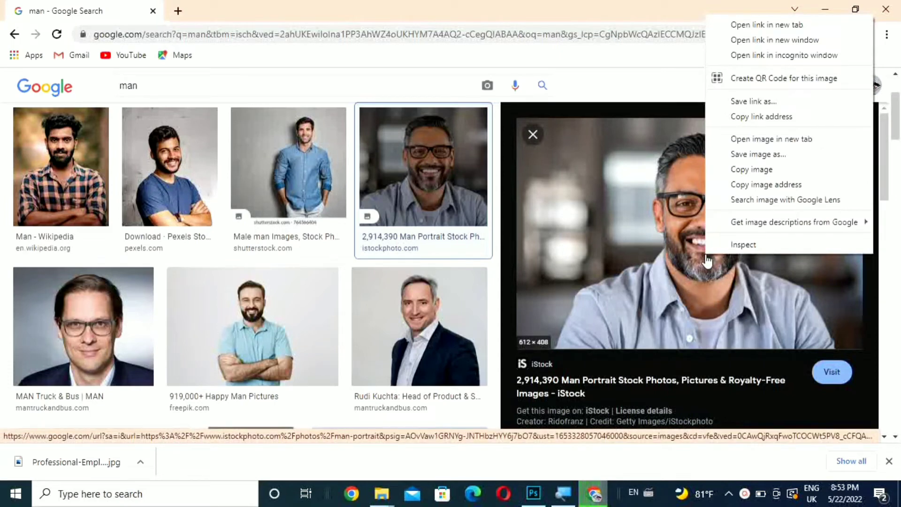
left_click(753, 171)
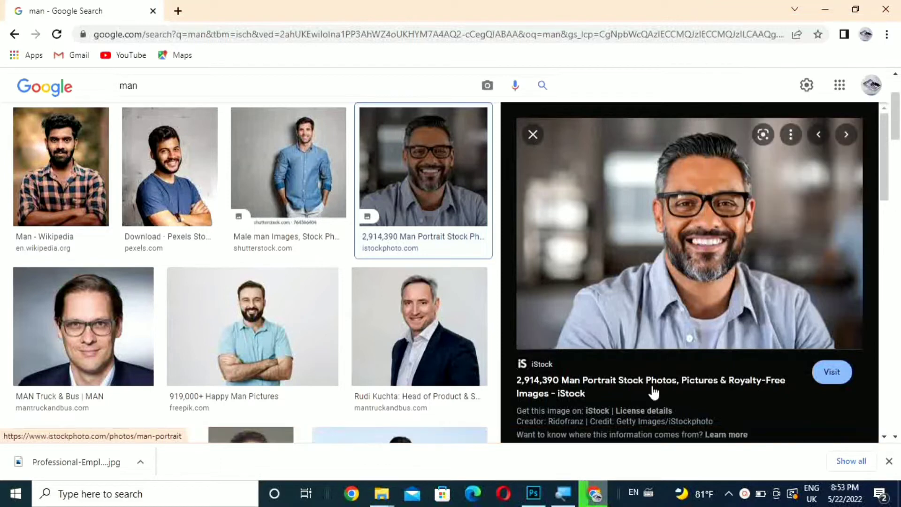
Paste the portrait into Photoshop as a new layer and move it down over the left card
left_click(534, 493)
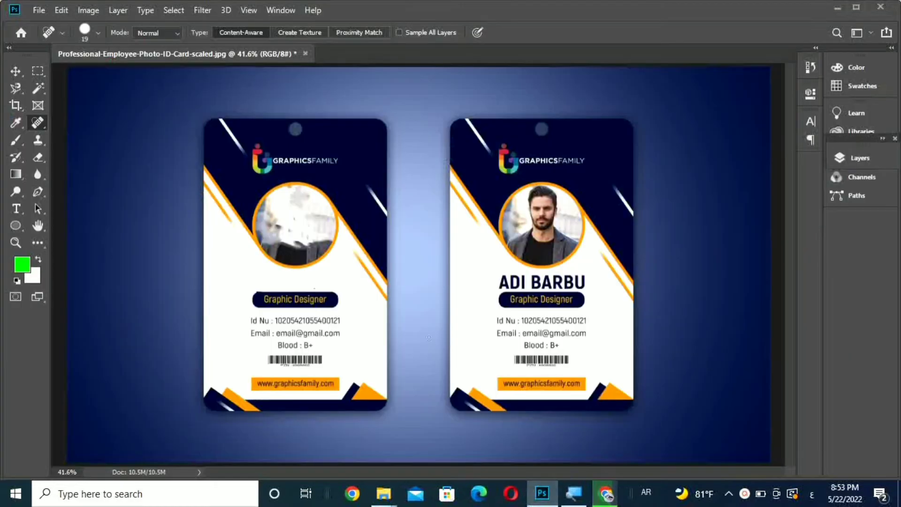
key("ctrl+v")
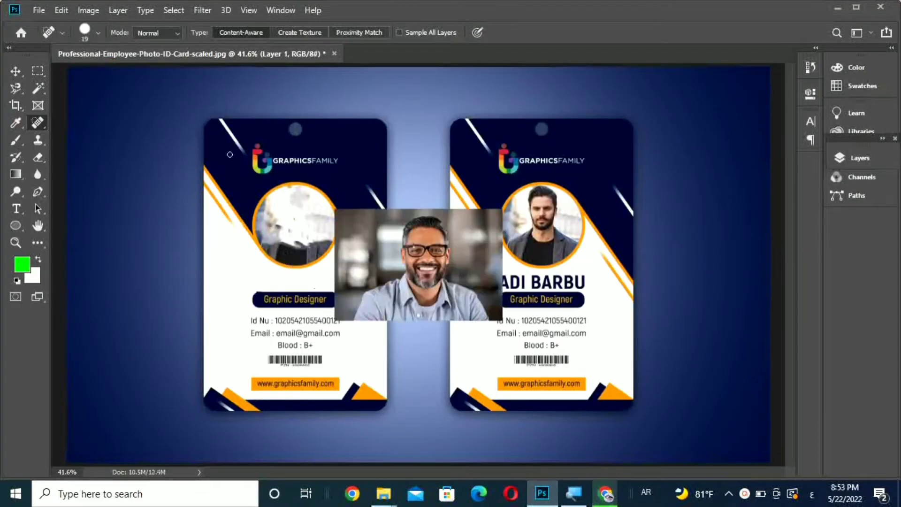
left_click(16, 72)
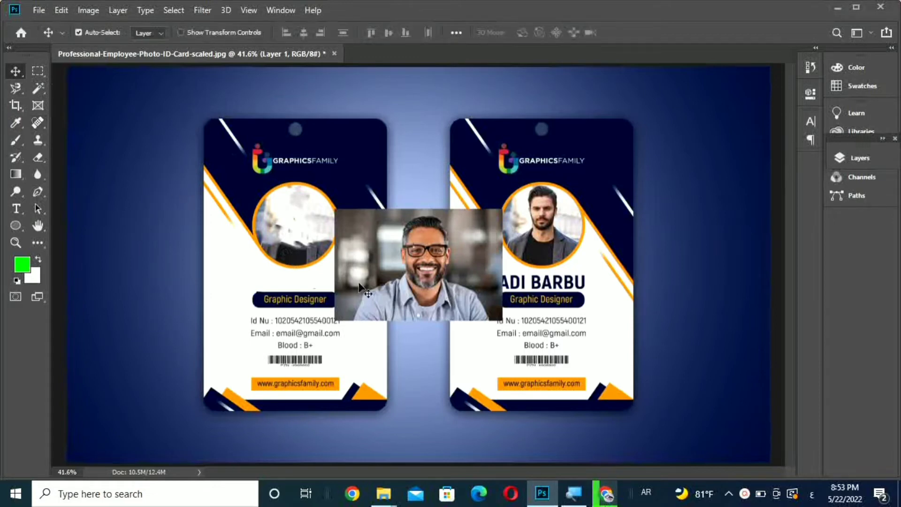
mouse_move(378, 303)
left_mouse_down()
mouse_move(379, 316)
mouse_move(280, 415)
left_mouse_up()
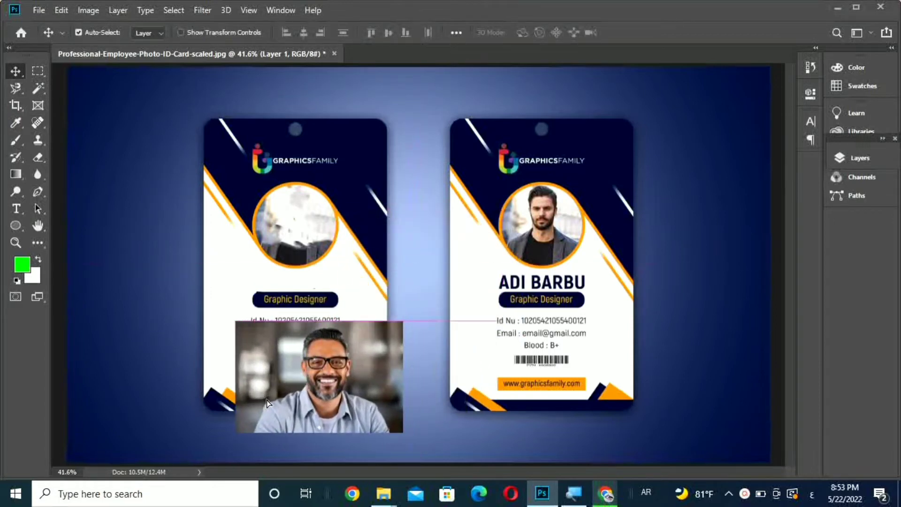
left_click(15, 226)
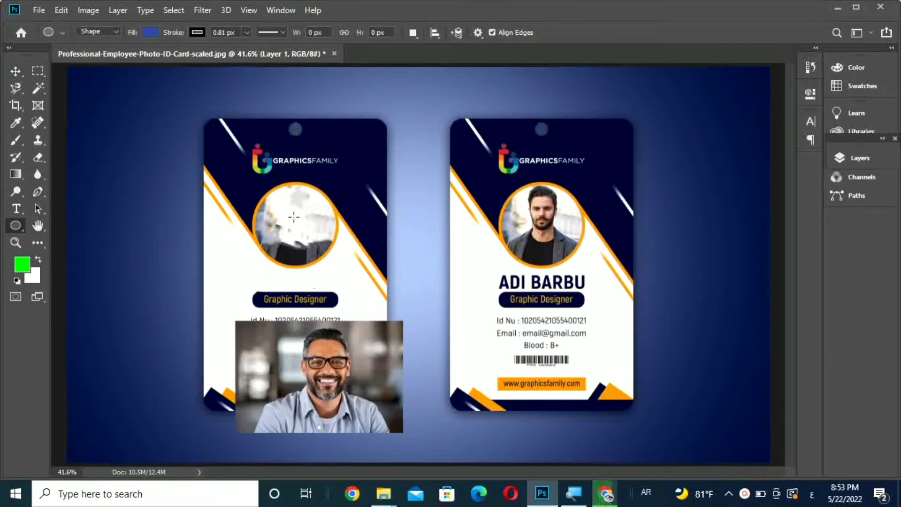
Draw a blue Ellipse 1 circle and move it onto the left card's photo frame
left_click_drag(293, 224, 422, 325)
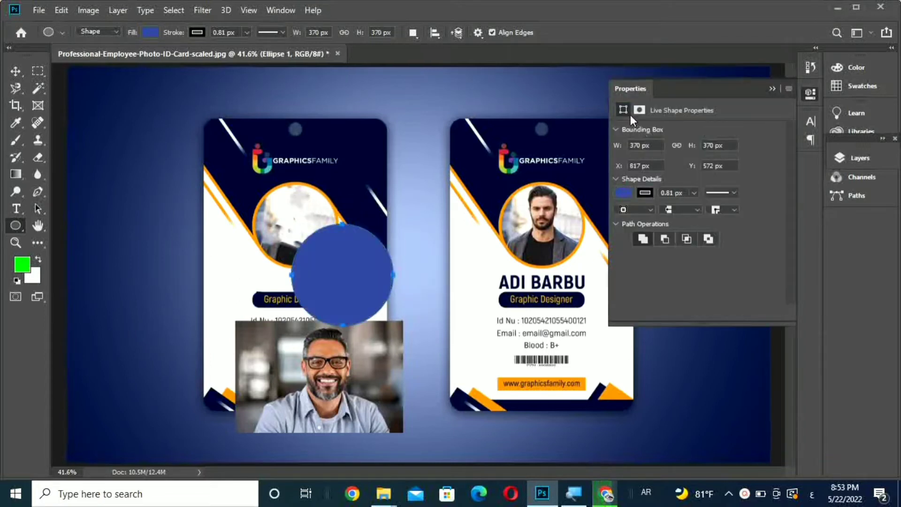
left_click(772, 89)
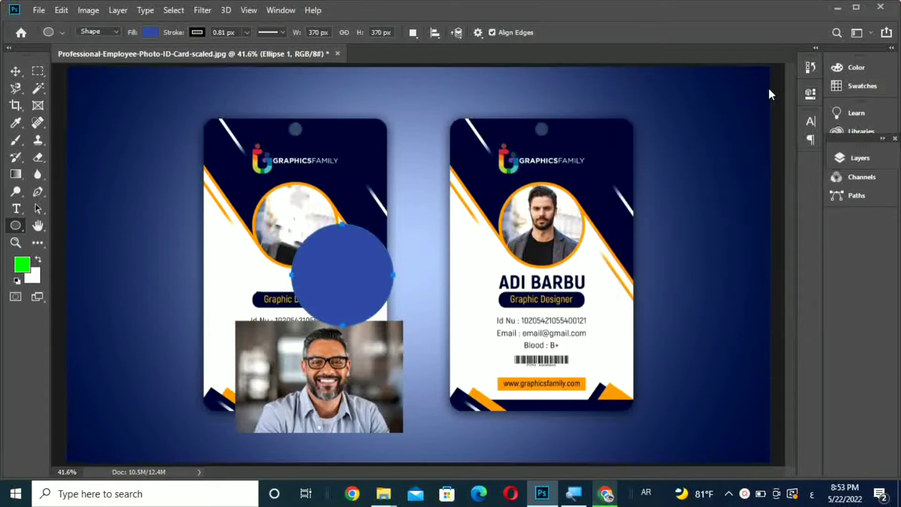
left_click(14, 72)
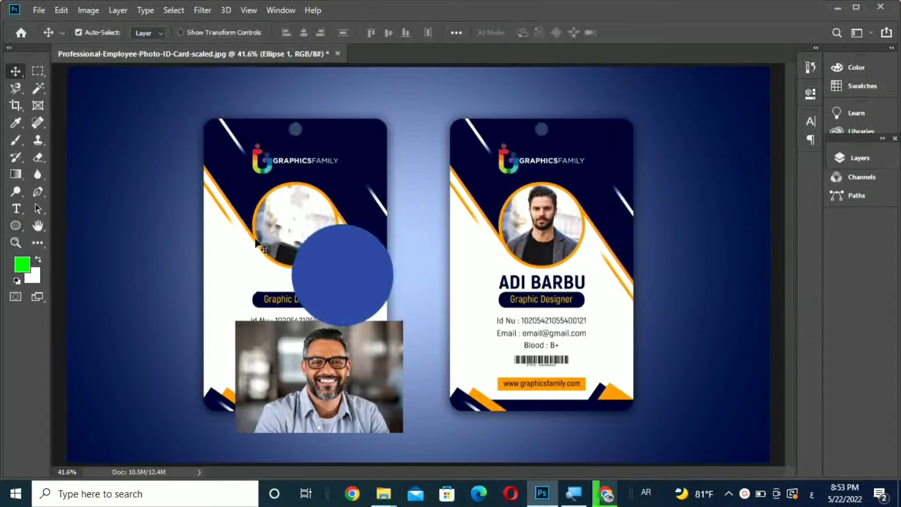
left_click_drag(340, 275, 283, 223)
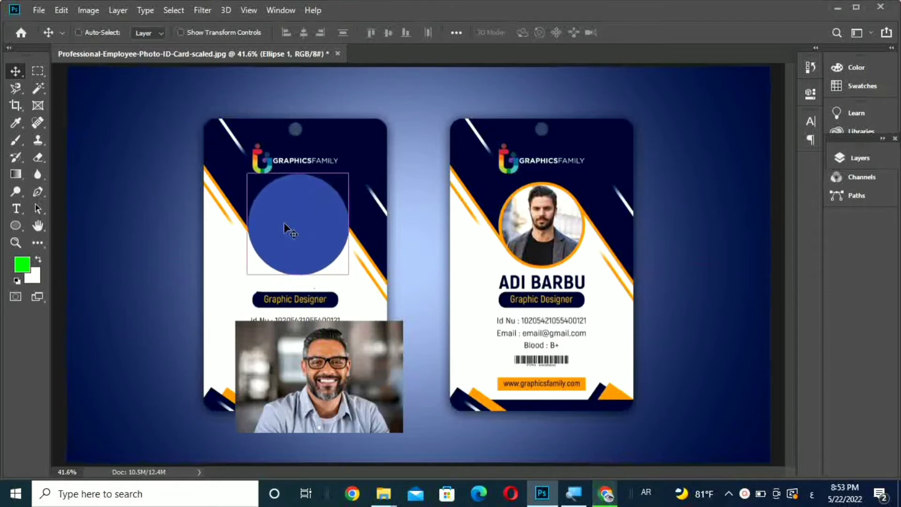
Resize the blue circle with Free Transform so it fits inside the orange ring
key("ctrl+t")
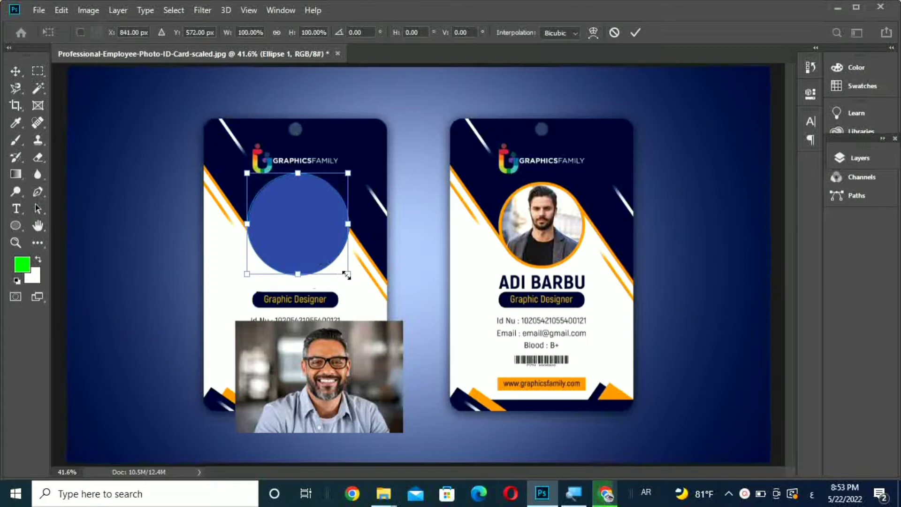
left_click_drag(347, 274, 332, 263)
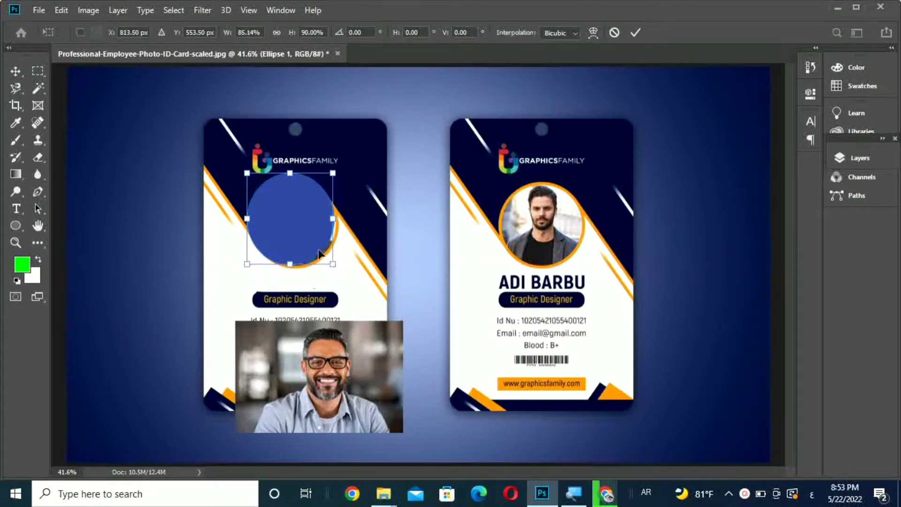
left_click_drag(247, 173, 253, 188)
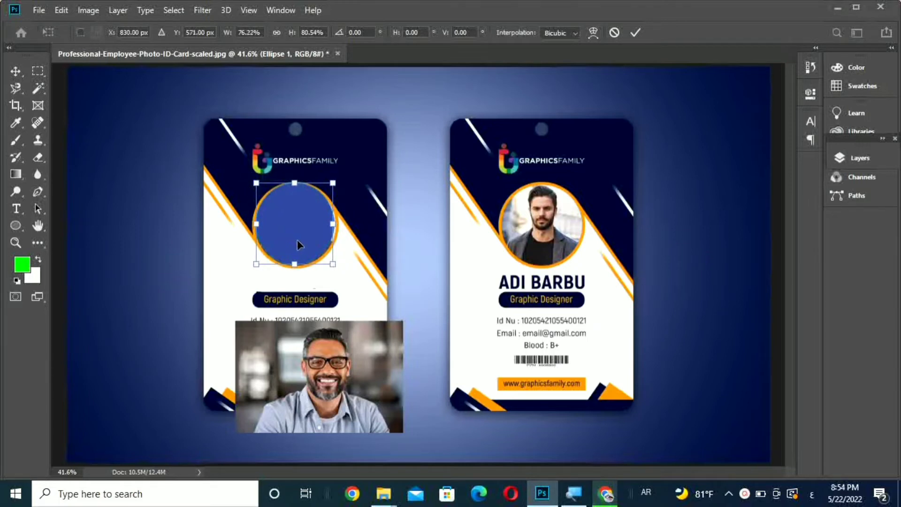
left_click_drag(296, 245, 300, 244)
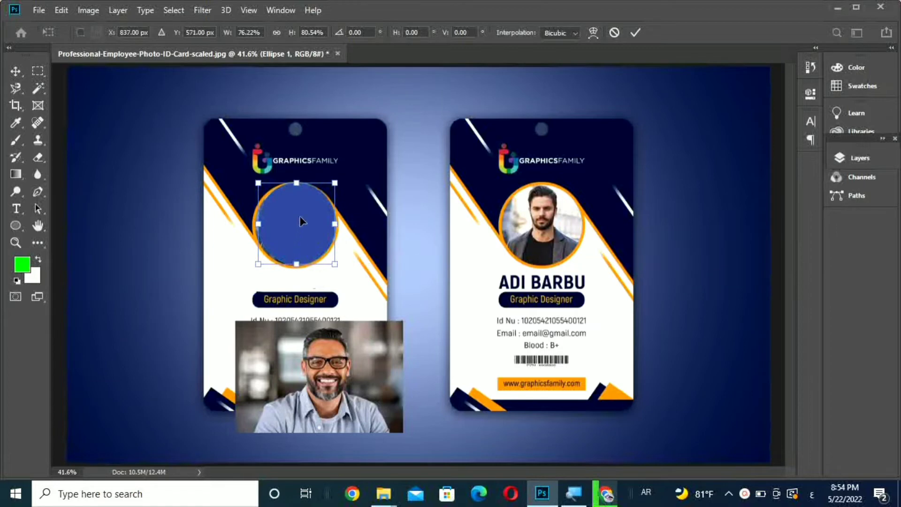
left_click_drag(297, 184, 297, 188)
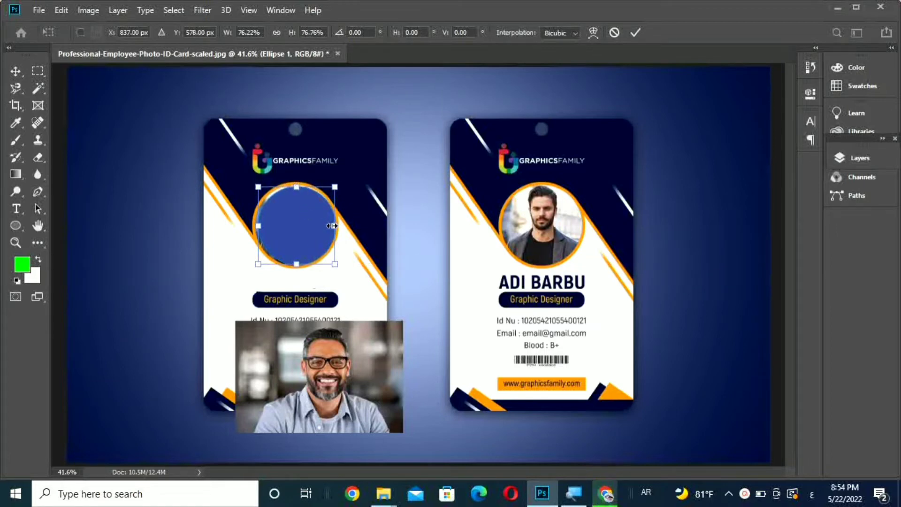
left_click_drag(332, 226, 329, 226)
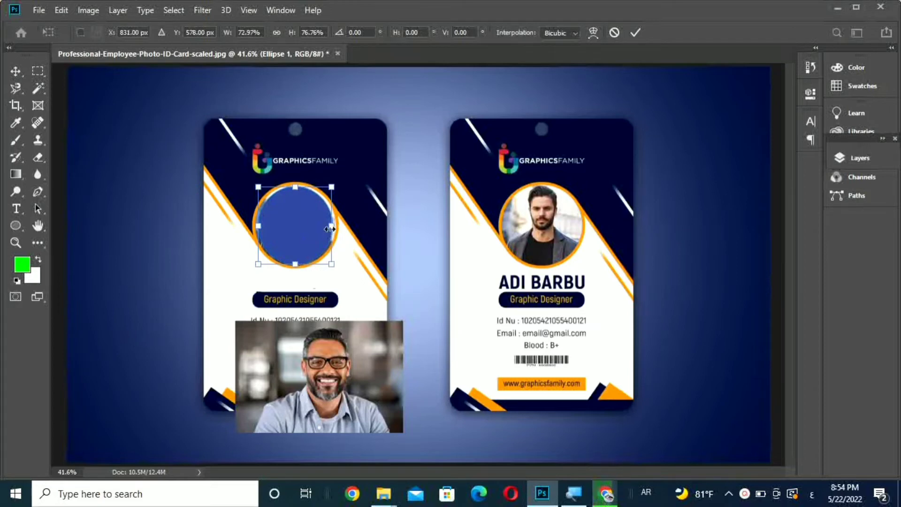
left_click_drag(332, 228, 335, 228)
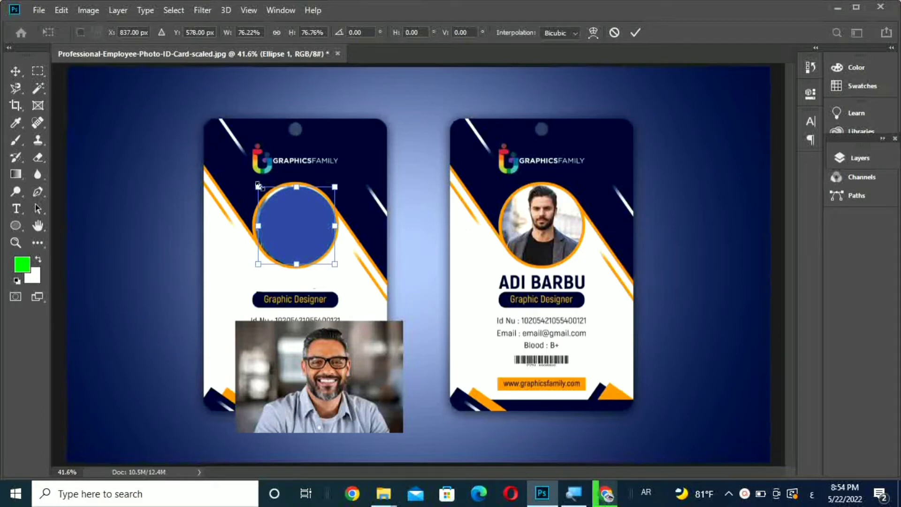
left_click_drag(258, 186, 256, 185)
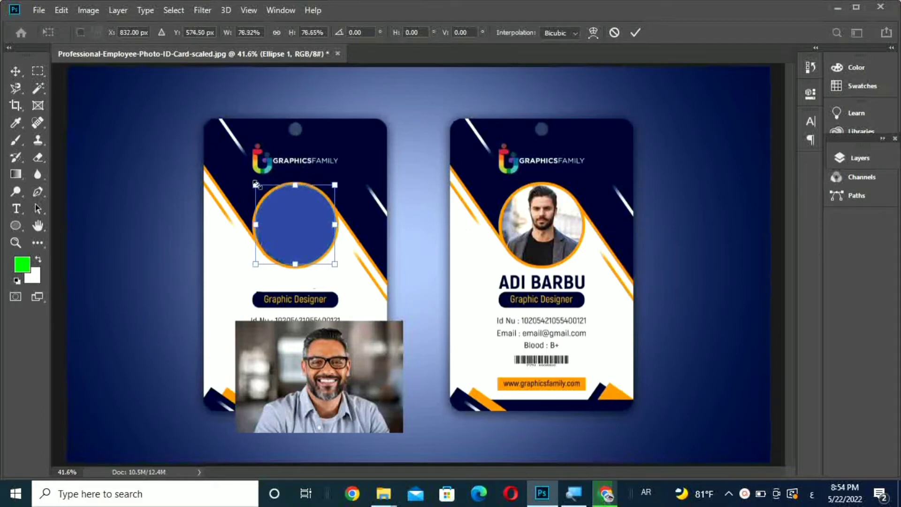
key("Return")
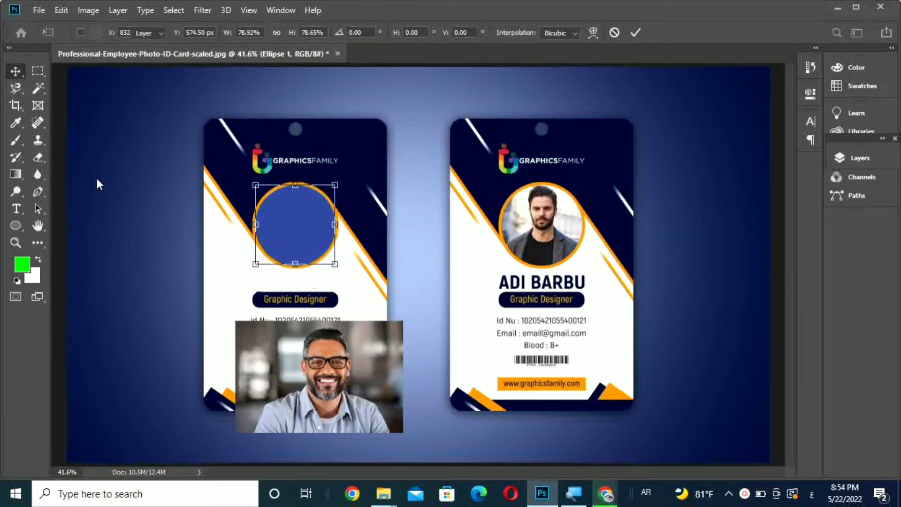
Move the man's photo over the frame and bring it above the blue circle
left_click_drag(325, 388, 304, 255)
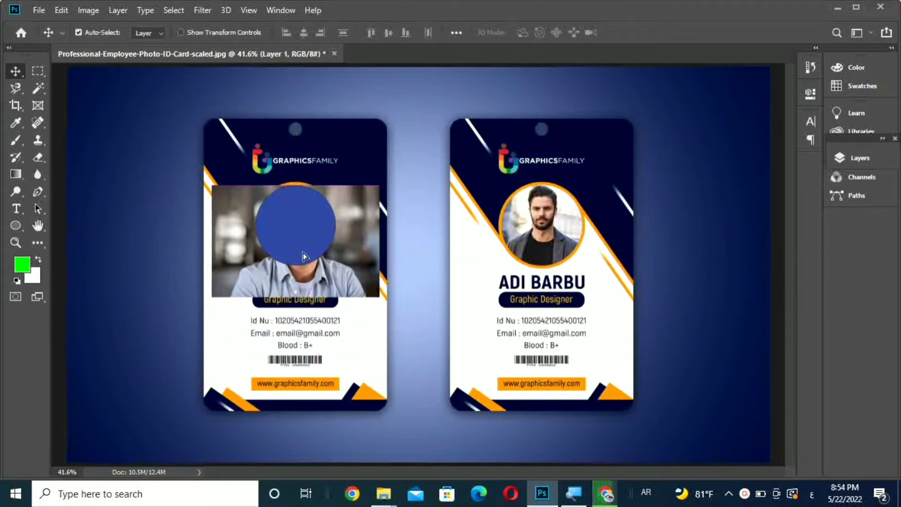
key("ctrl+bracketright")
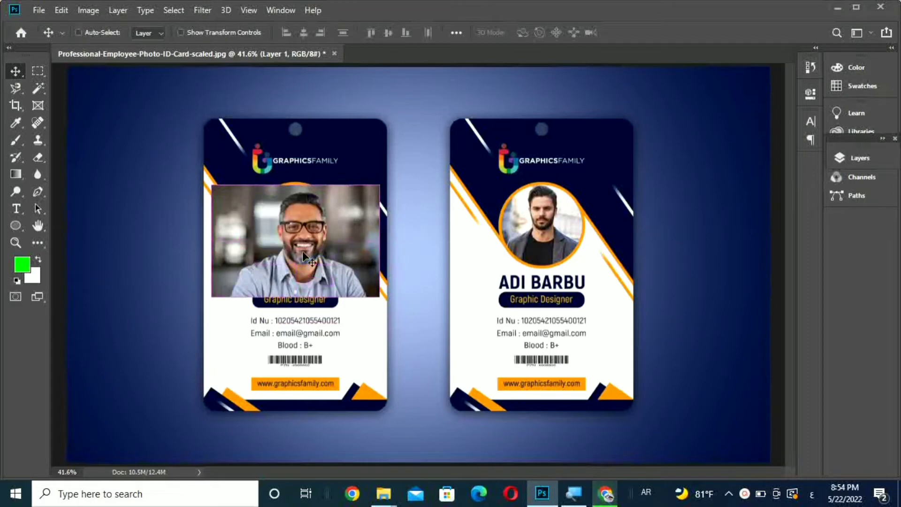
Clip the photo layer (Layer 1) to the circle shape, then zoom out to both cards
left_click(858, 160)
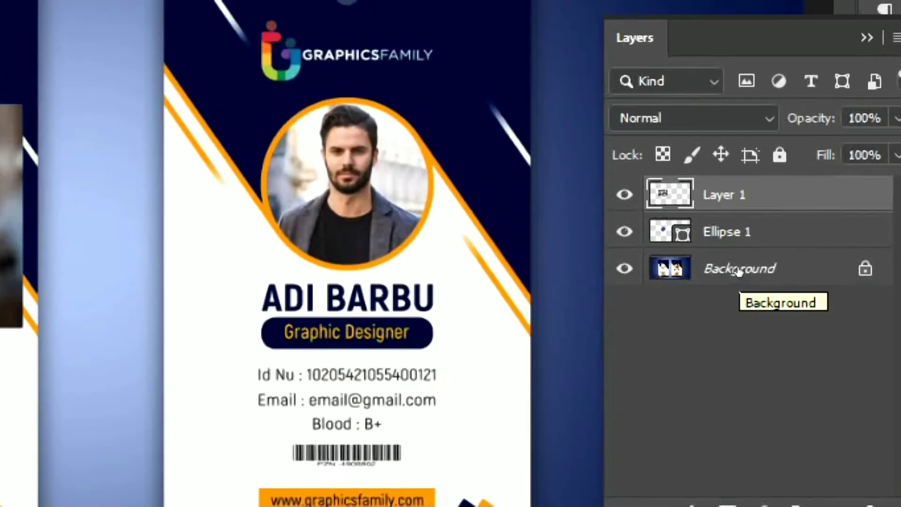
key("alt+bracketleft")
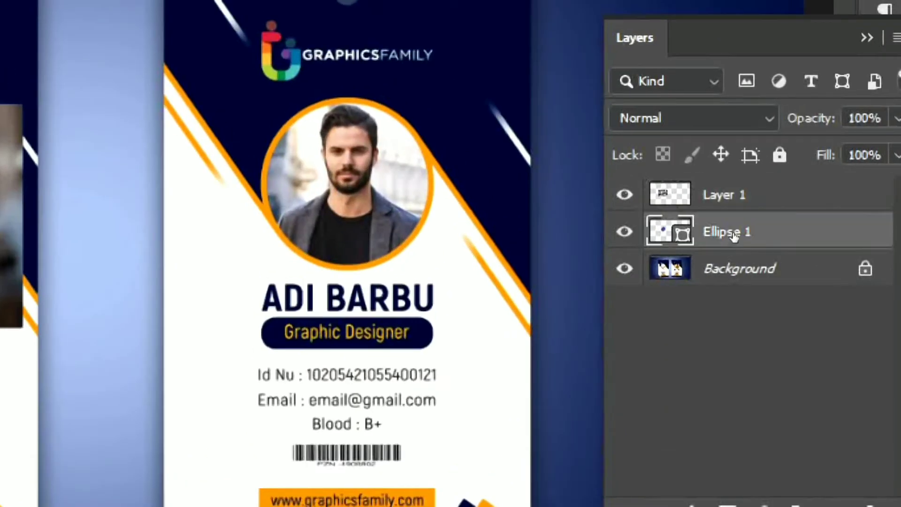
key("alt+bracketright")
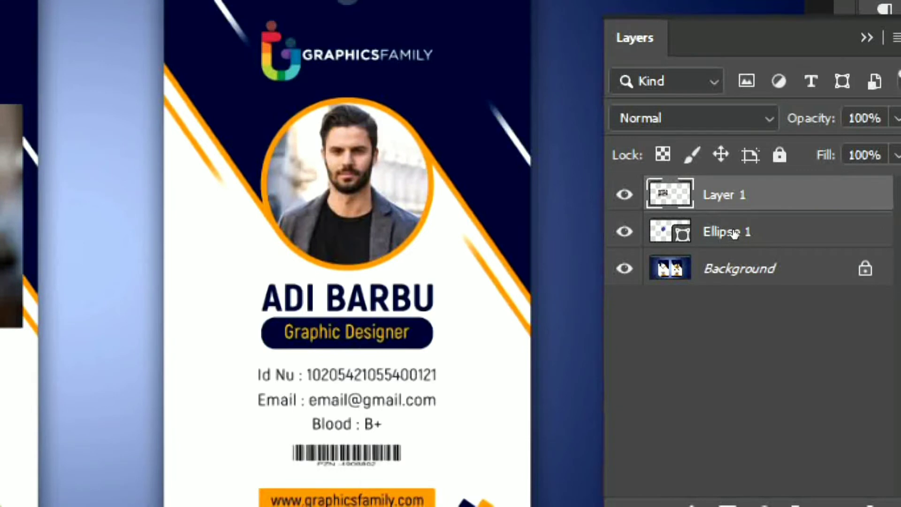
right_click(735, 233)
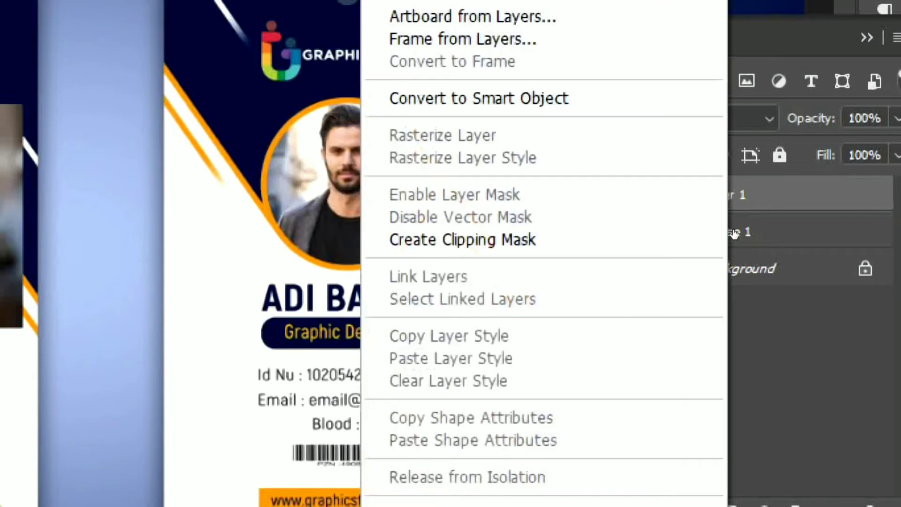
left_click(623, 252)
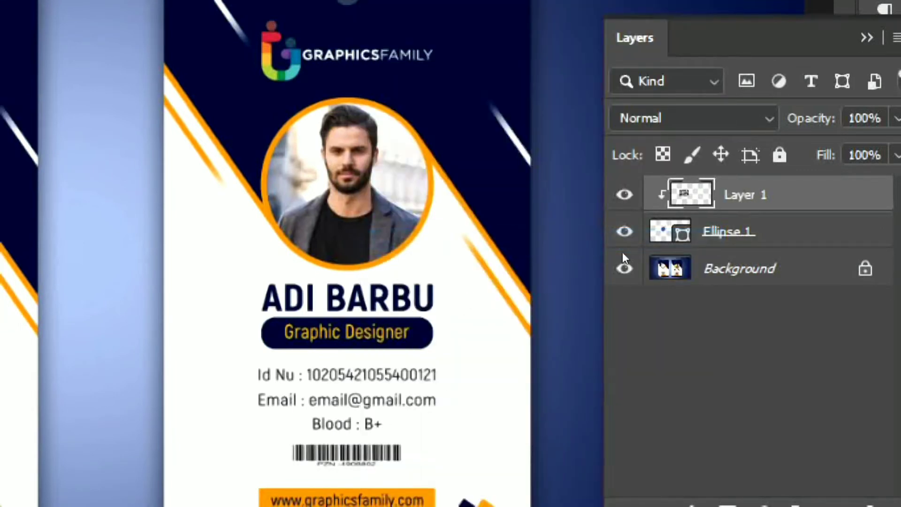
key("ctrl+minus")
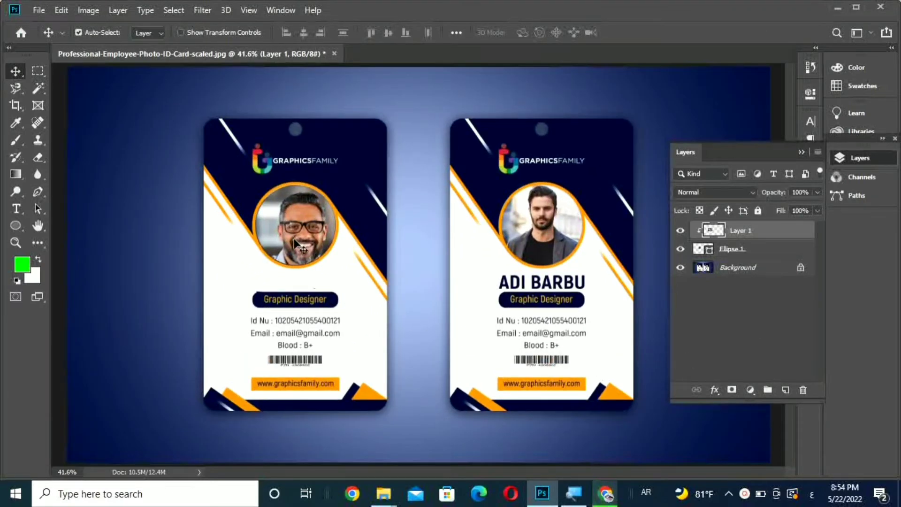
Scale the clipped portrait to about 80% and centre the face inside the circle
left_click_drag(294, 246, 292, 239)
key("ctrl+t")
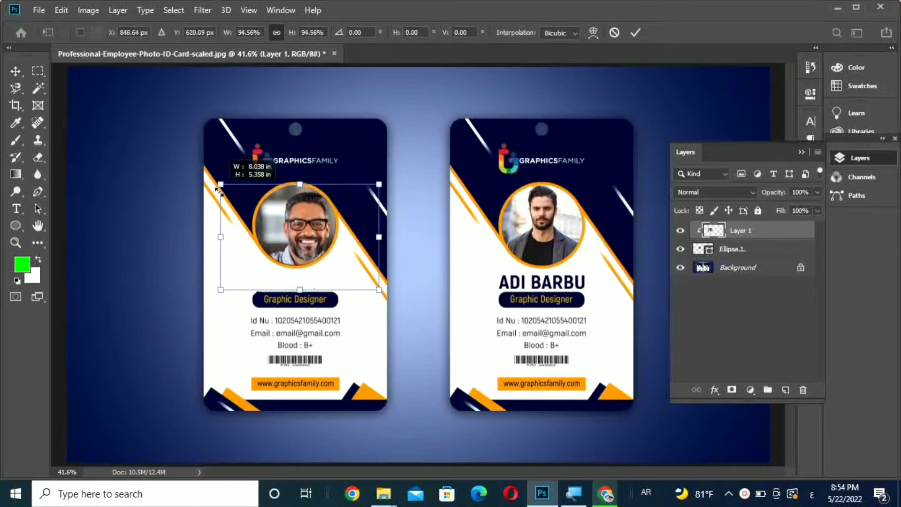
left_click_drag(211, 179, 244, 206)
mouse_move(299, 257)
left_mouse_down()
mouse_move(293, 233)
mouse_move(281, 228)
left_mouse_up()
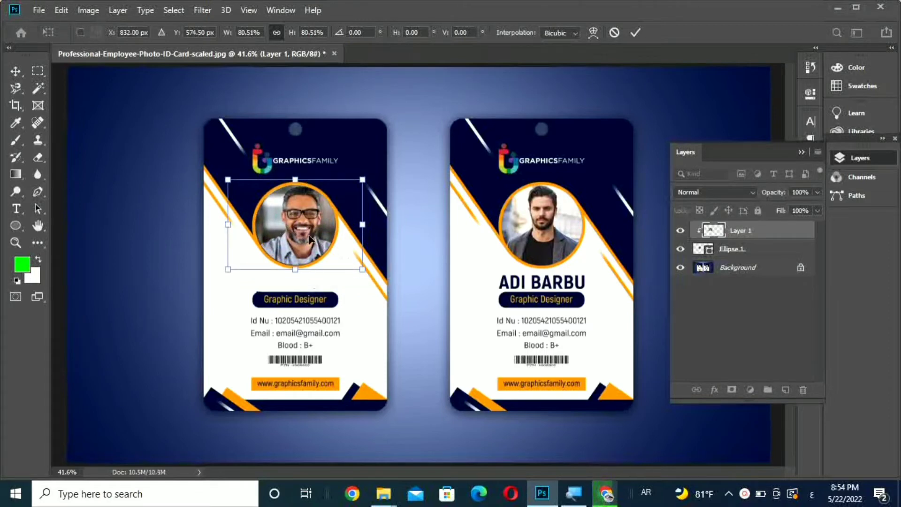
left_click_drag(307, 241, 303, 243)
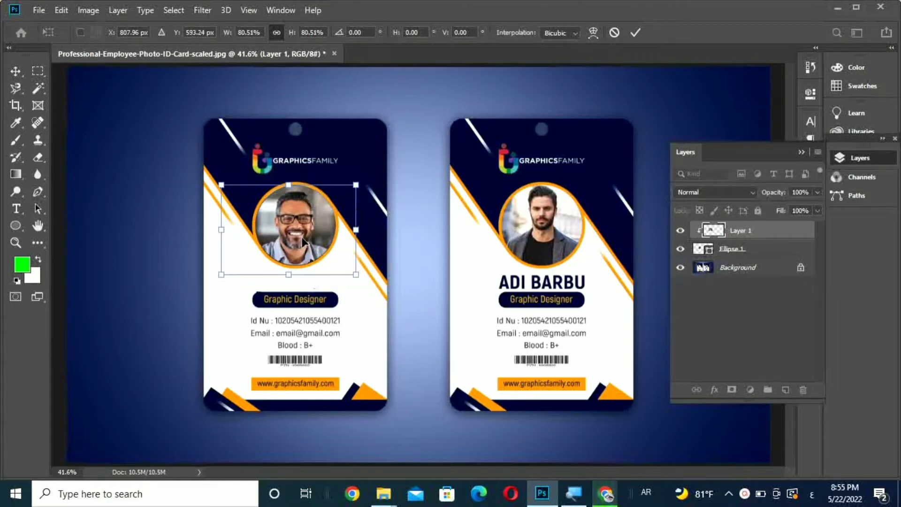
key("Return")
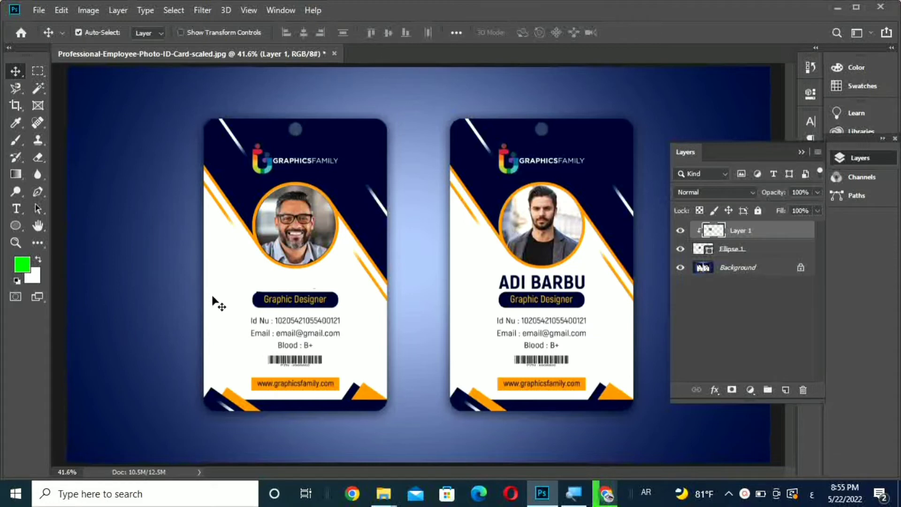
Add the employee's name in #03113e navy text, centred above the Graphic Designer label
left_click(14, 209)
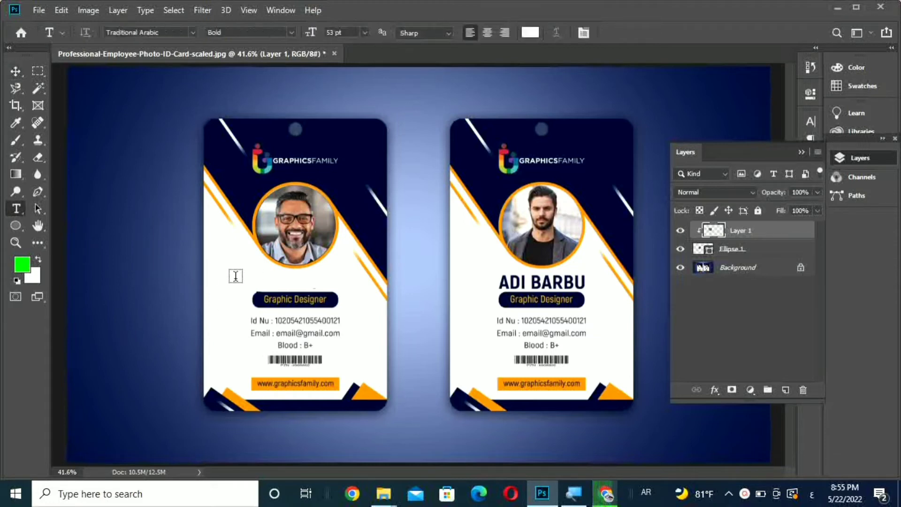
left_click(235, 276)
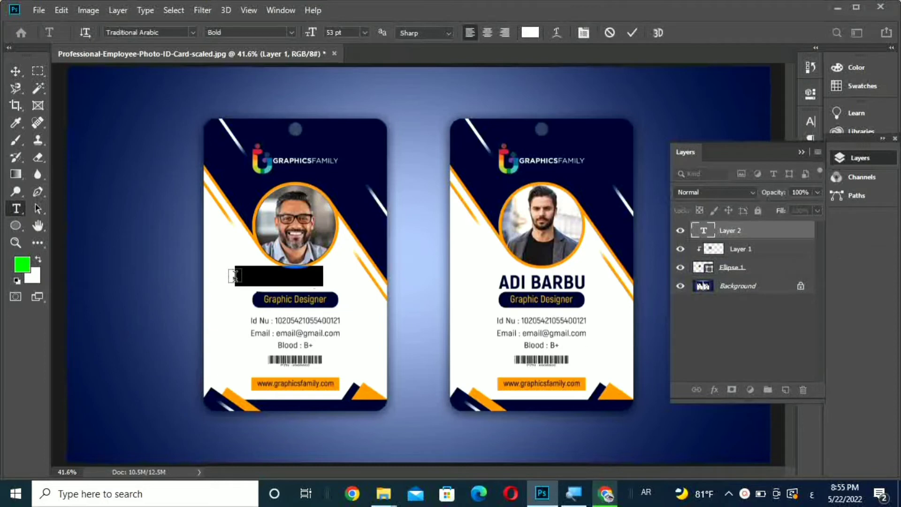
key("super+space")
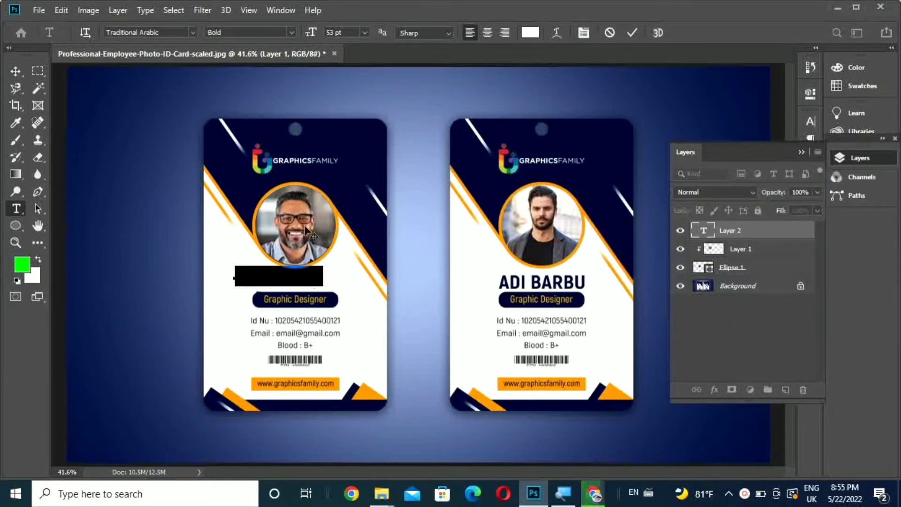
left_click(534, 34)
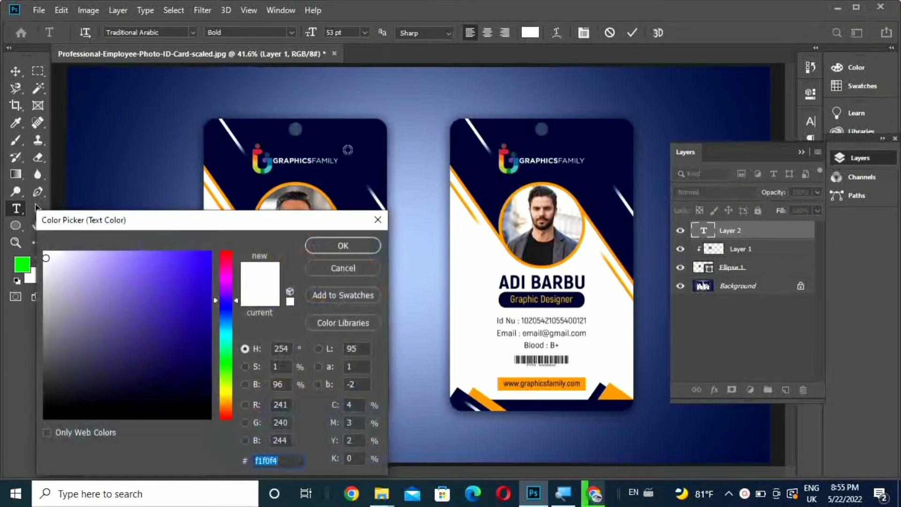
type("03113e")
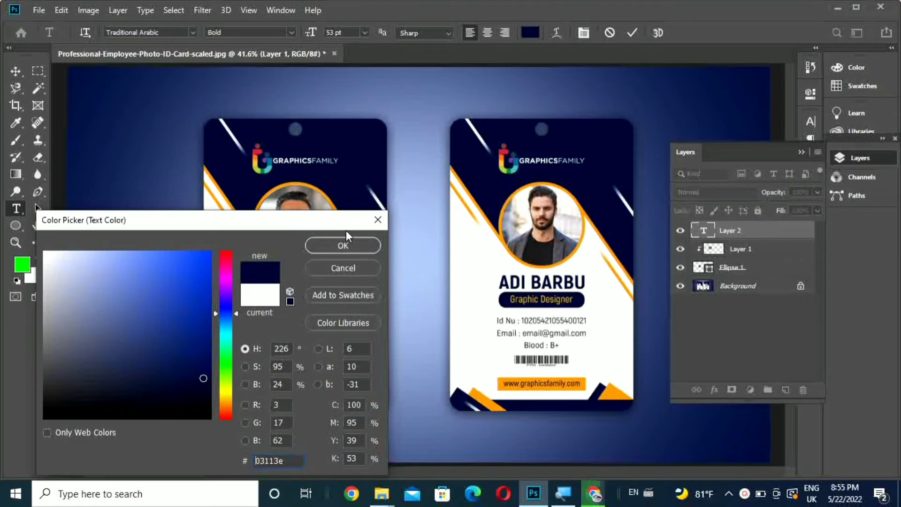
left_click(346, 244)
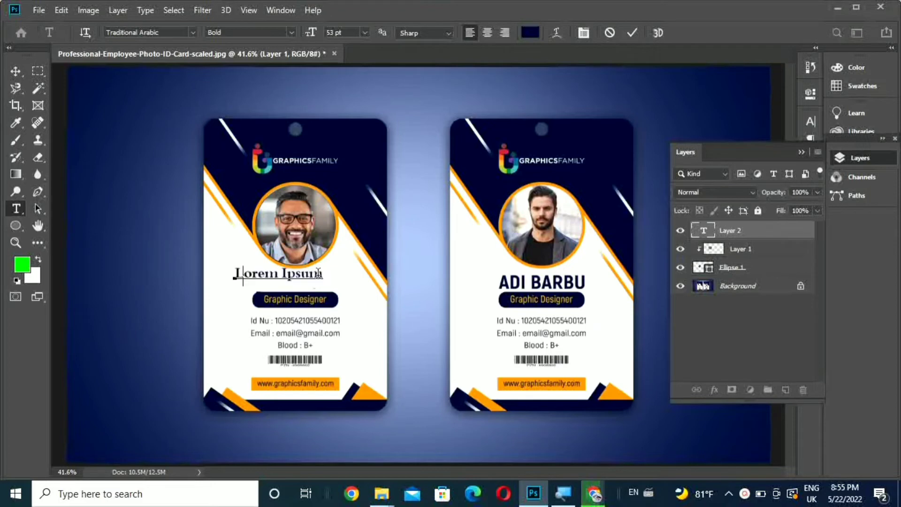
type("SHaad")
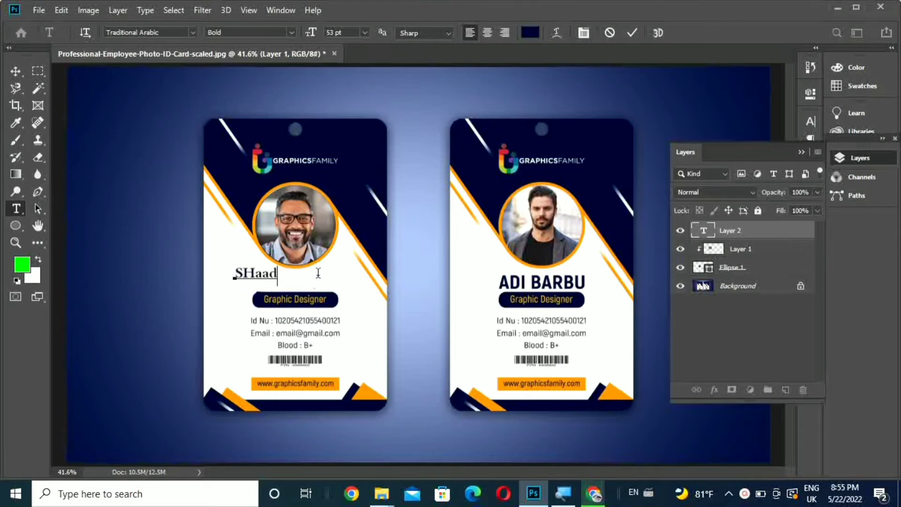
type("ari")
left_click(15, 73)
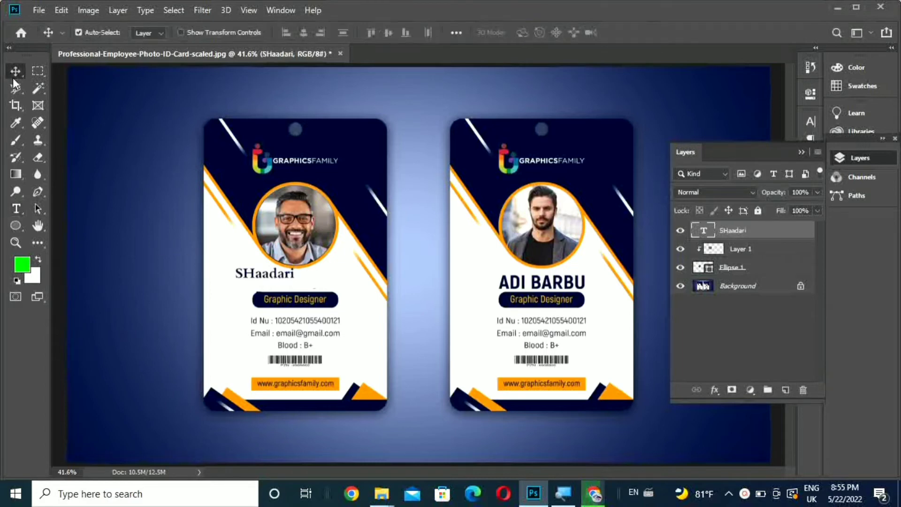
key("shift+Down")
key("shift+Down")
key("shift+Down")
key("shift+Down")
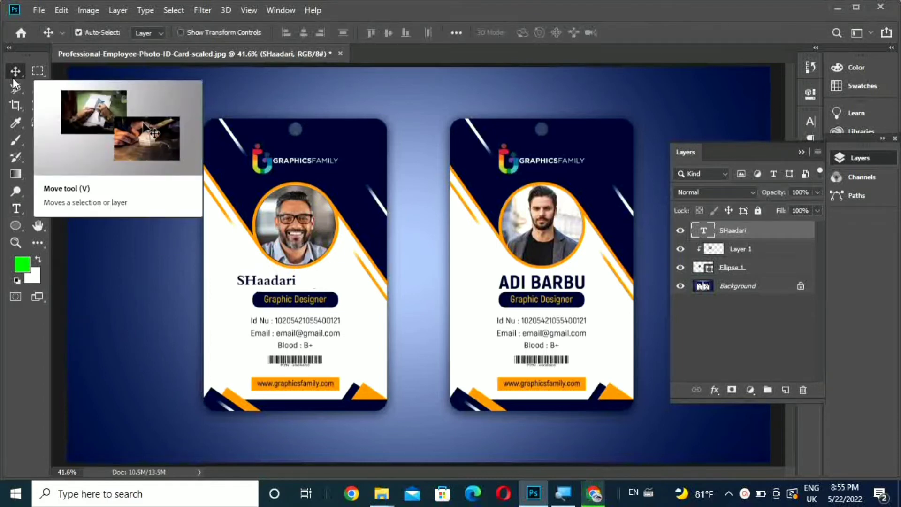
key("shift+Right")
key("shift+Right")
key("shift+Right")
key("shift+Right")
key("shift+Right")
key("shift+Right")
key("shift+Right")
key("shift+Right")
key("shift+Right")
key("shift+Right")
key("shift+Right")
key("shift+Right")
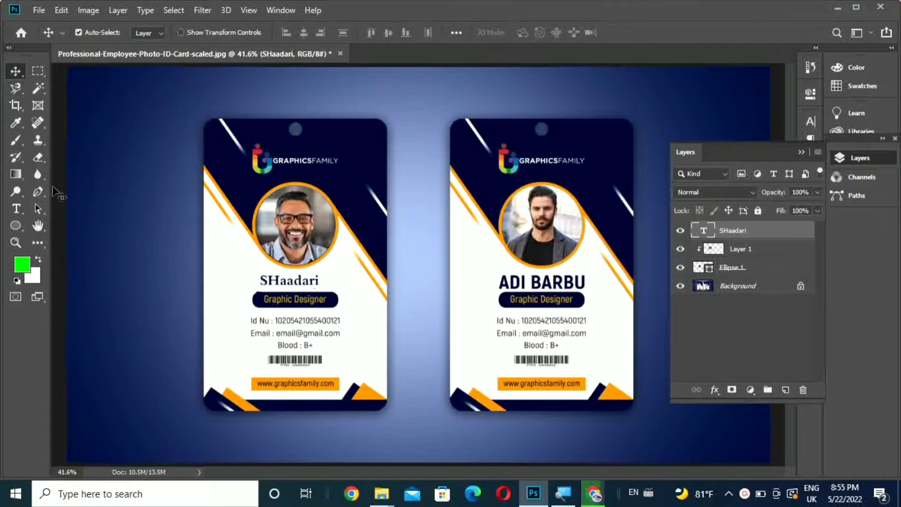
Set the Spot Healing Brush to 32 px and target the Background layer after a no-layer warning
left_click(38, 122)
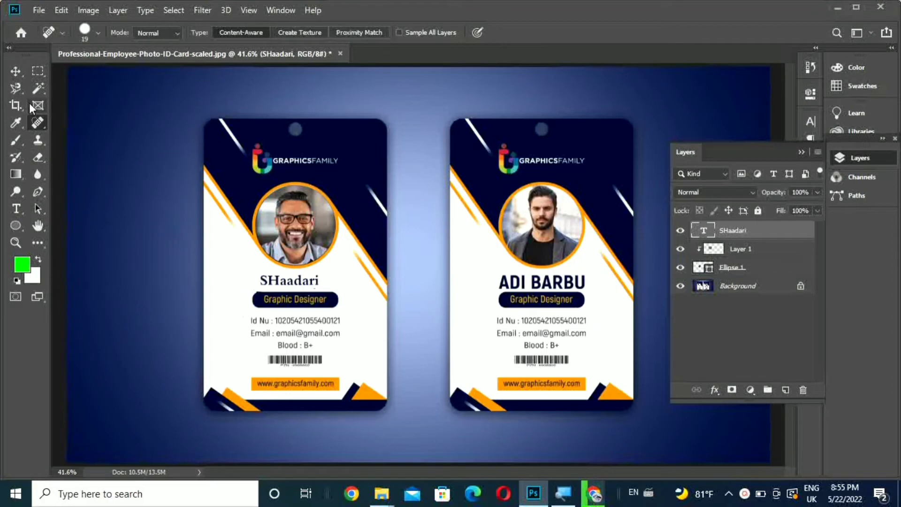
left_click(16, 71)
left_click(106, 188)
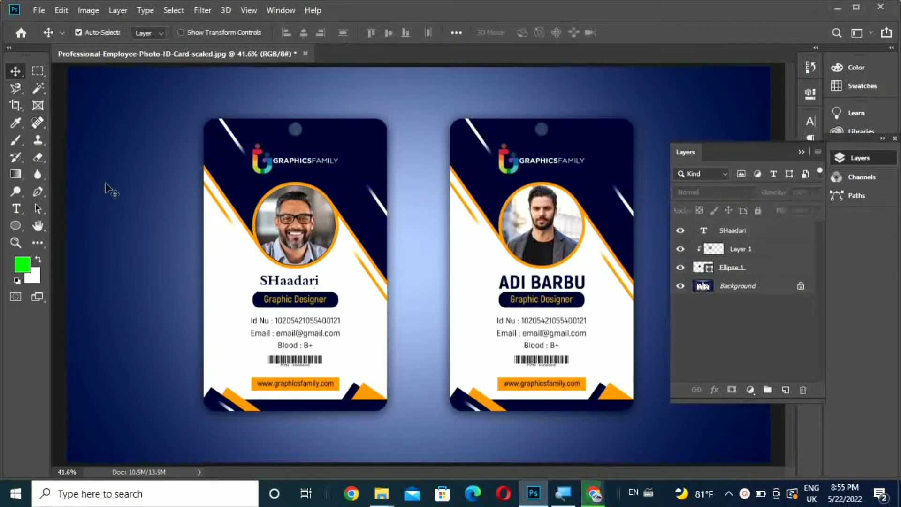
left_click(38, 123)
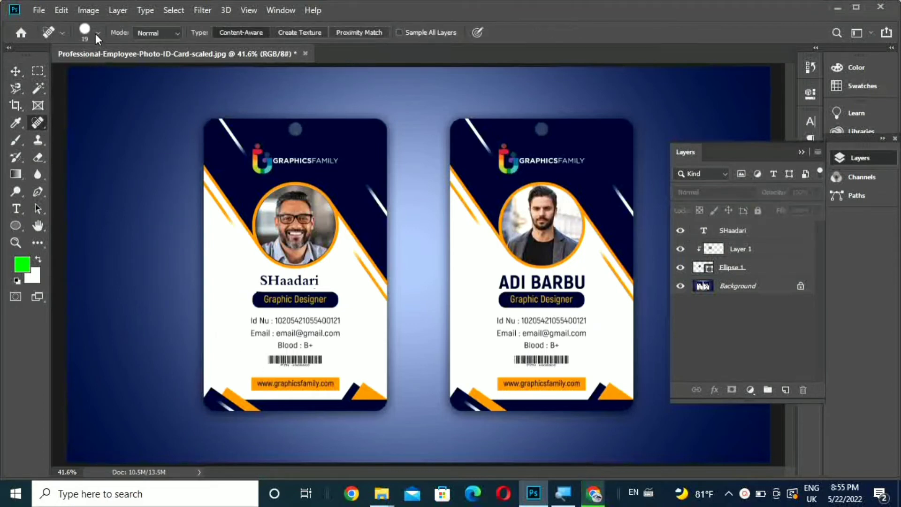
left_click(97, 35)
left_click(46, 67)
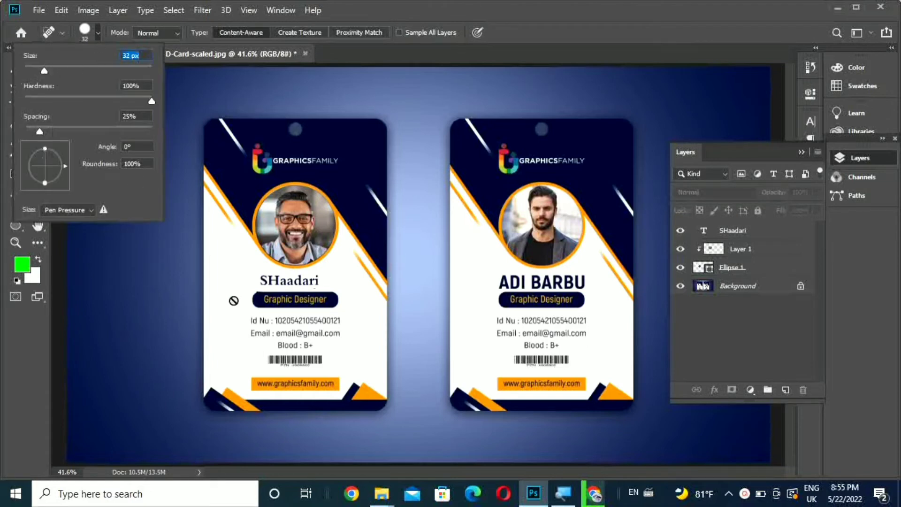
left_click(265, 332)
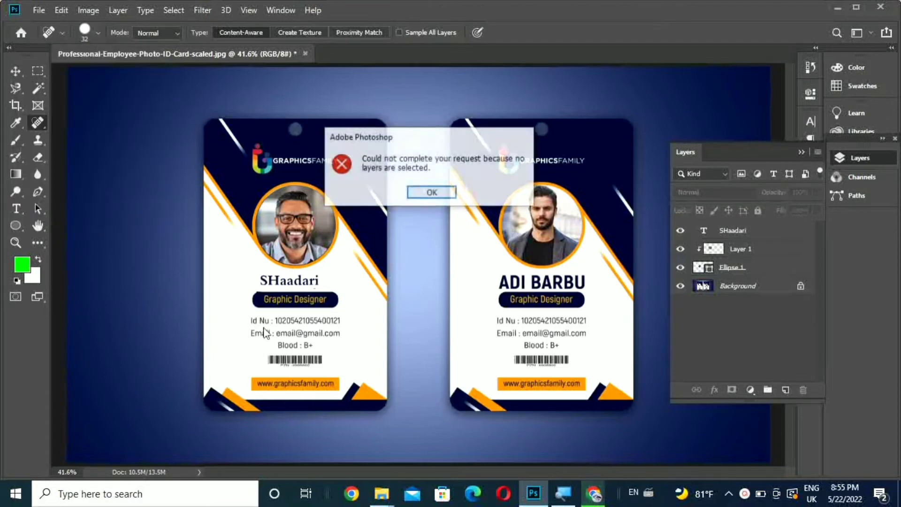
left_click(437, 194)
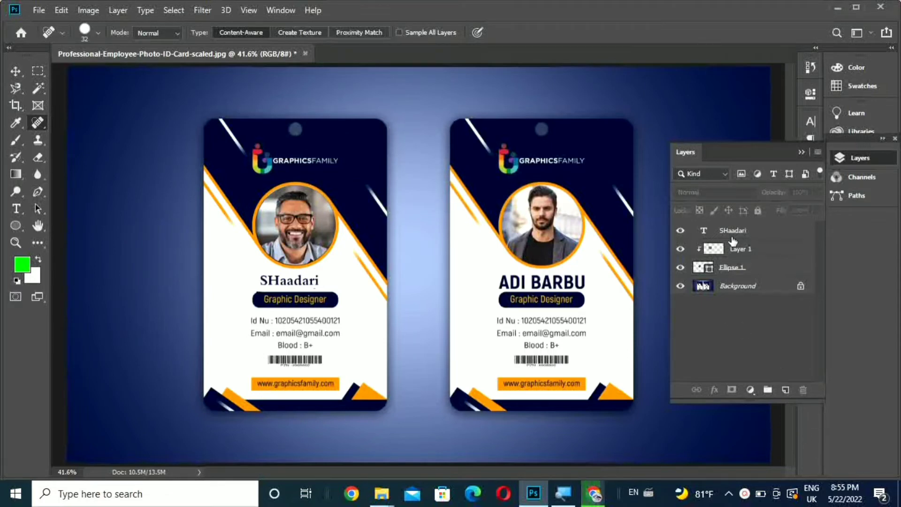
left_click(724, 287)
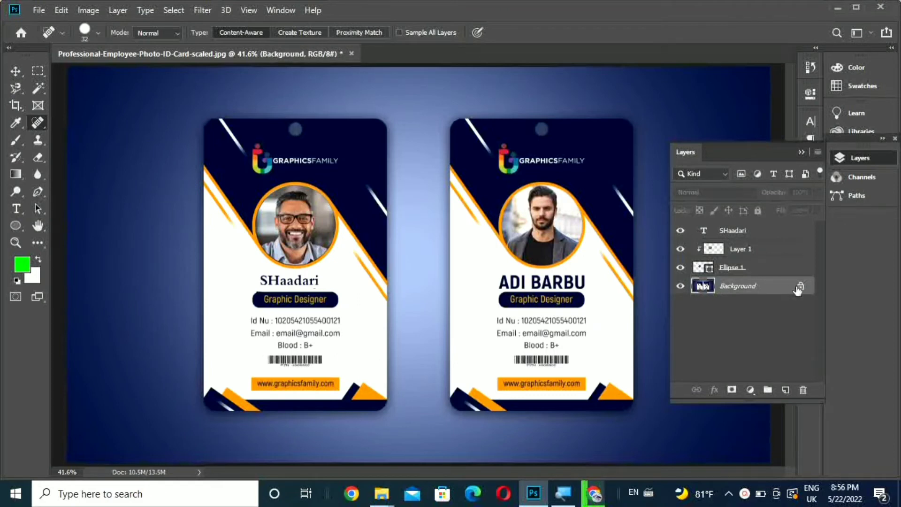
Unlock the Background and heal away the Id Nu, Email and Blood lines on the left card
left_click(801, 286)
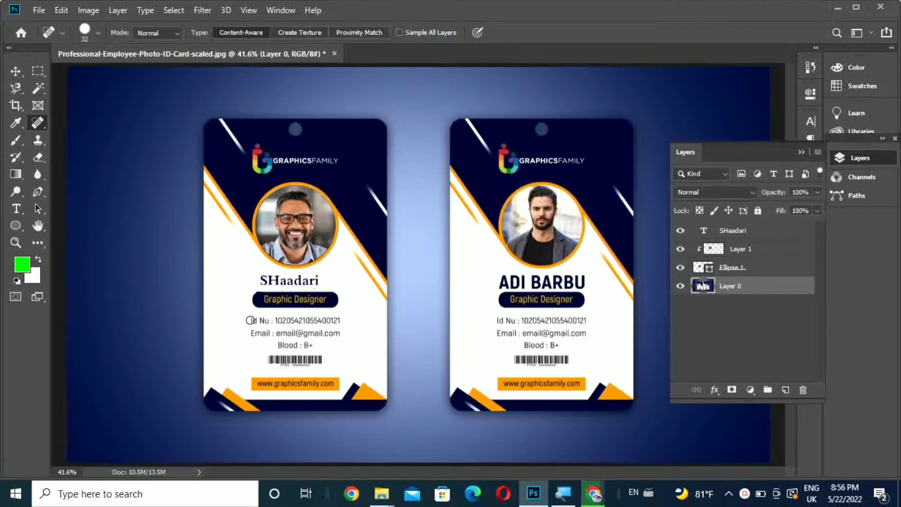
left_click_drag(252, 321, 341, 321)
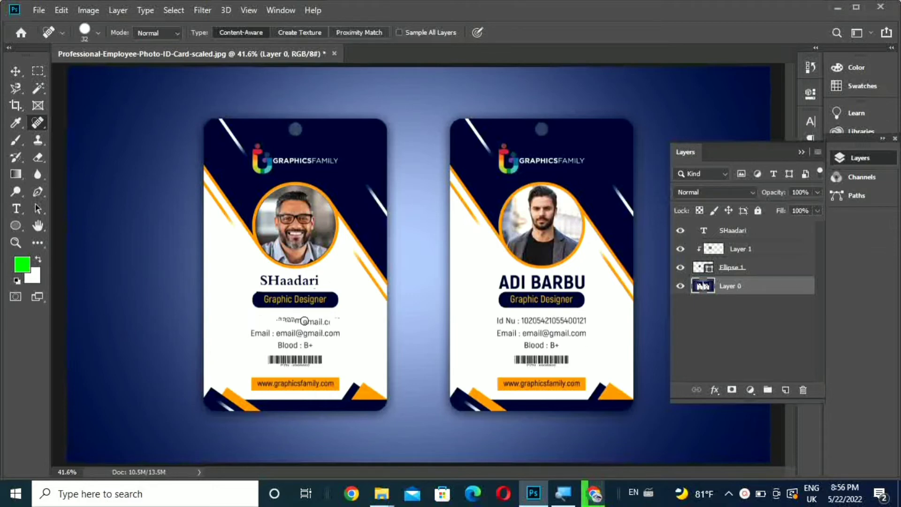
left_click_drag(278, 319, 341, 324)
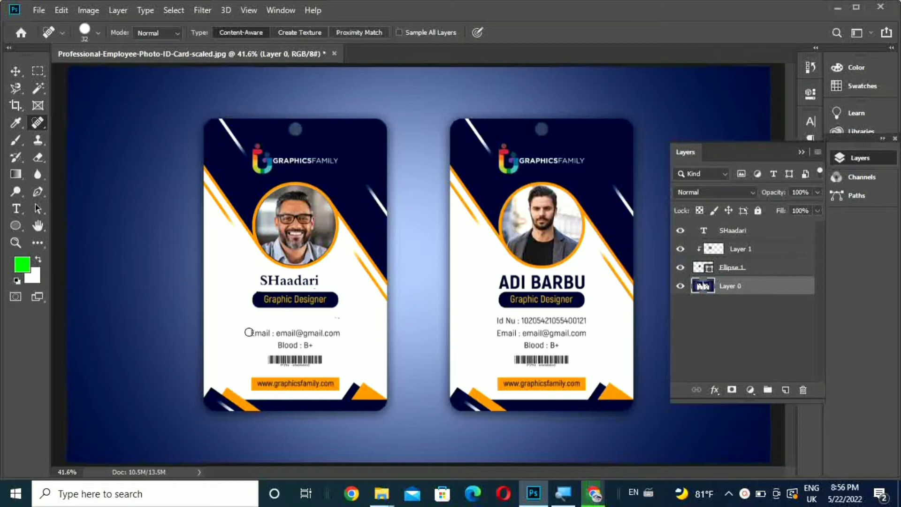
mouse_move(251, 333)
left_mouse_down()
mouse_move(345, 333)
mouse_move(299, 345)
mouse_move(314, 348)
left_mouse_up()
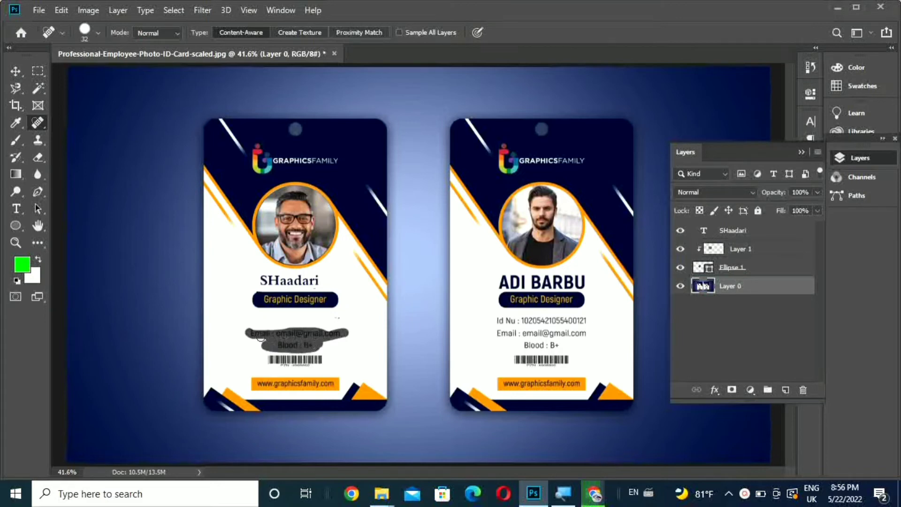
left_click_drag(261, 337, 349, 330)
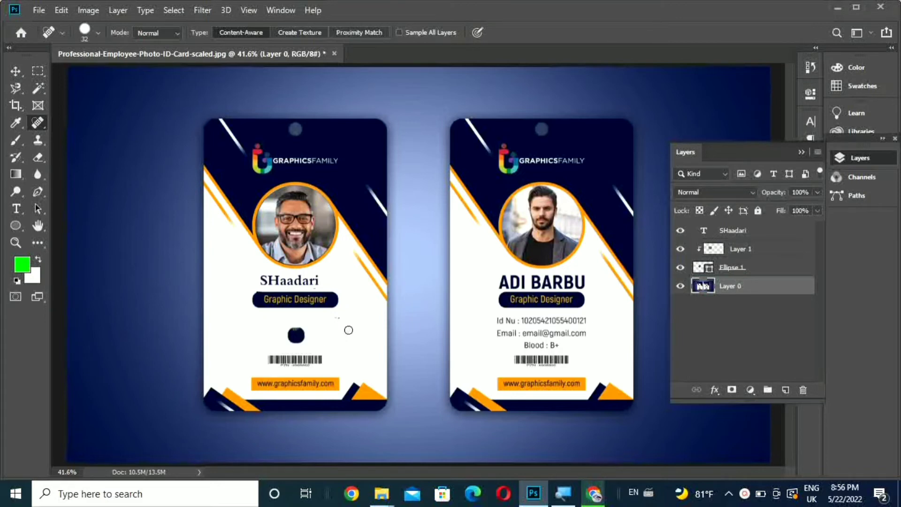
left_click_drag(291, 335, 318, 342)
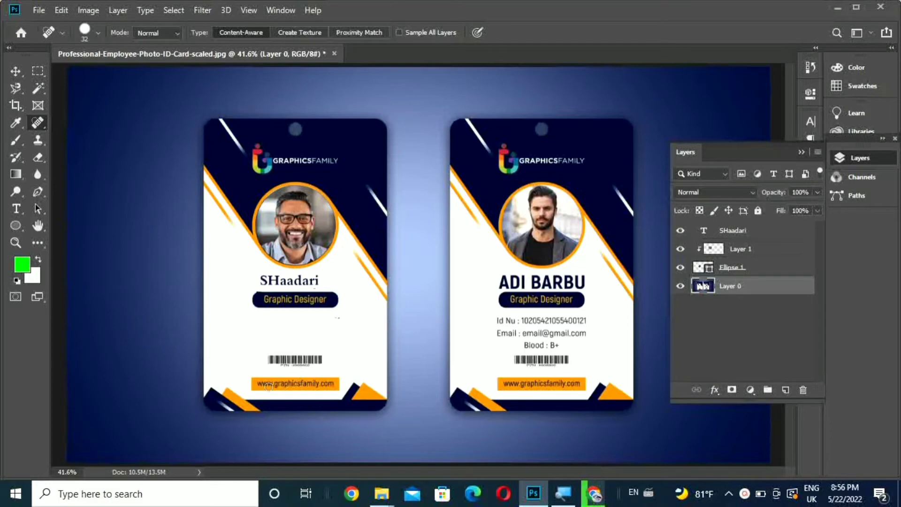
Try healing the website text on the orange bar, undo the smudge, and zoom in
left_click_drag(262, 384, 331, 385)
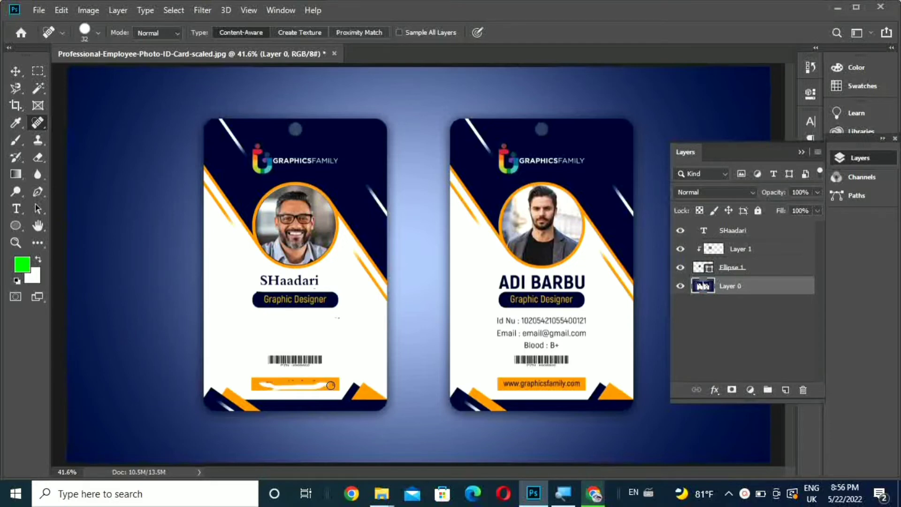
key("ctrl+z")
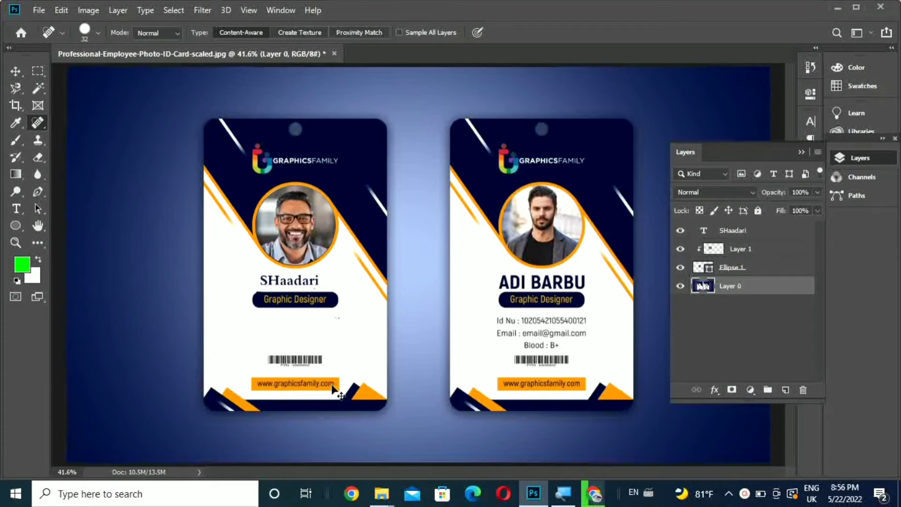
key("ctrl+plus")
key("ctrl+plus")
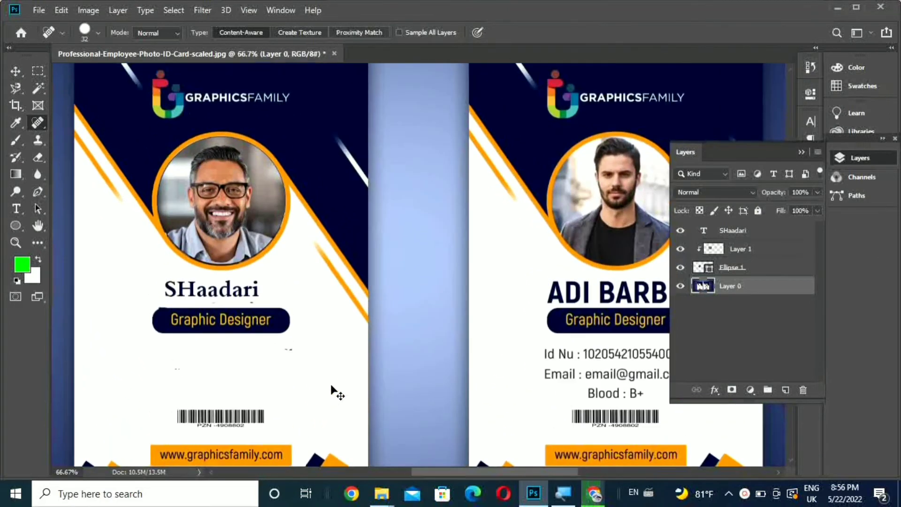
Set the healing brush to 12 px and wipe the website address off the orange bar
left_click(801, 152)
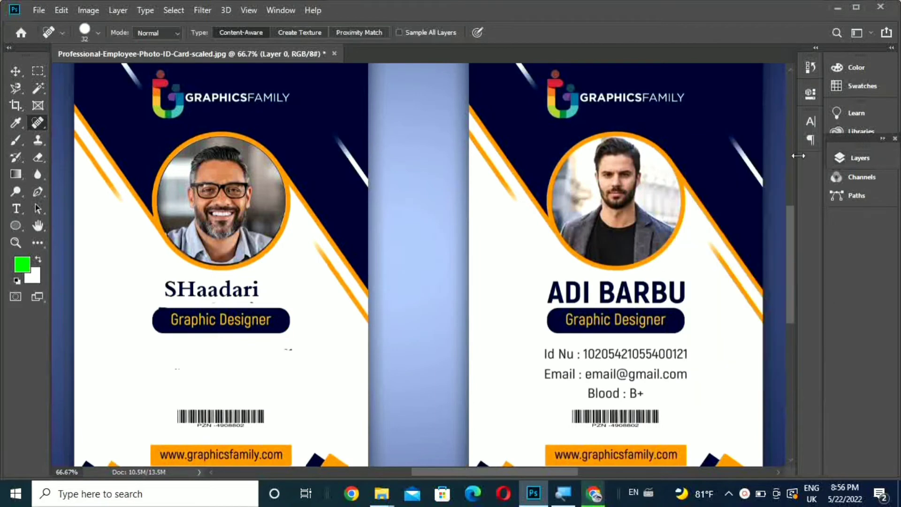
left_click_drag(791, 245, 794, 302)
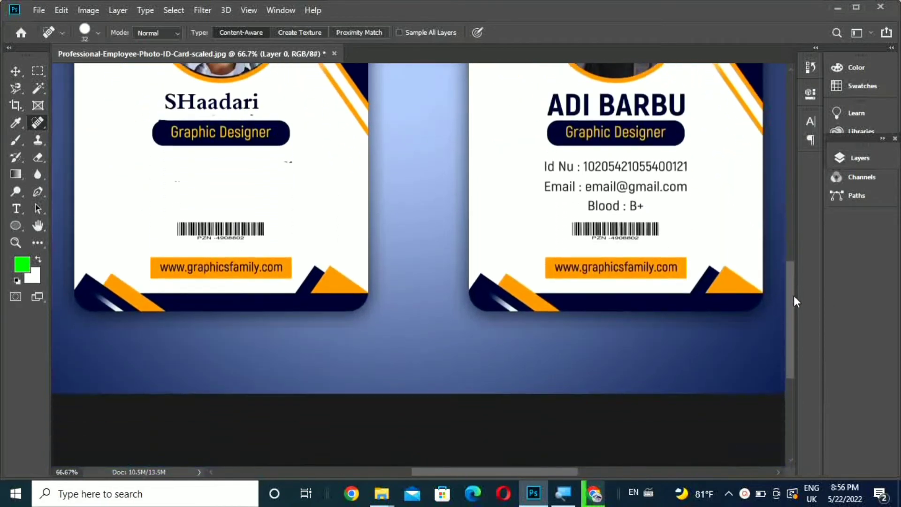
left_click_drag(160, 266, 170, 267)
left_click(98, 33)
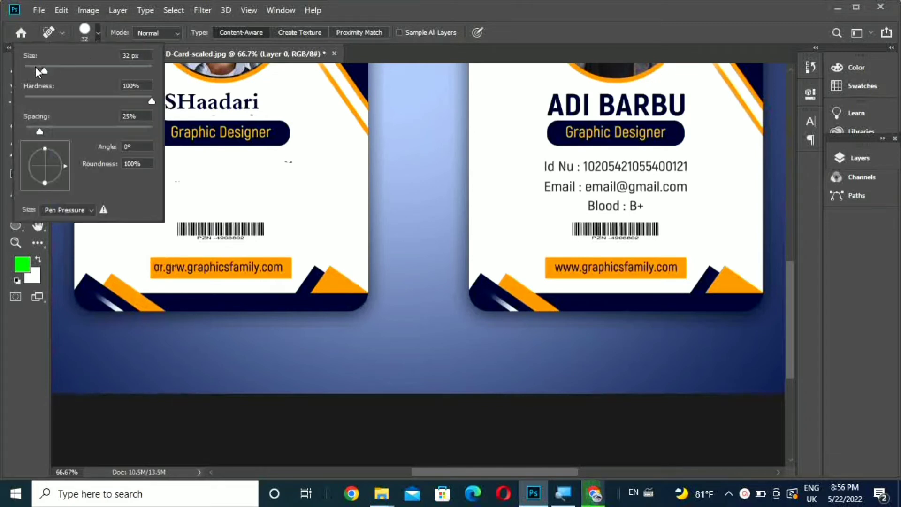
left_click_drag(35, 69, 32, 70)
left_click(158, 269)
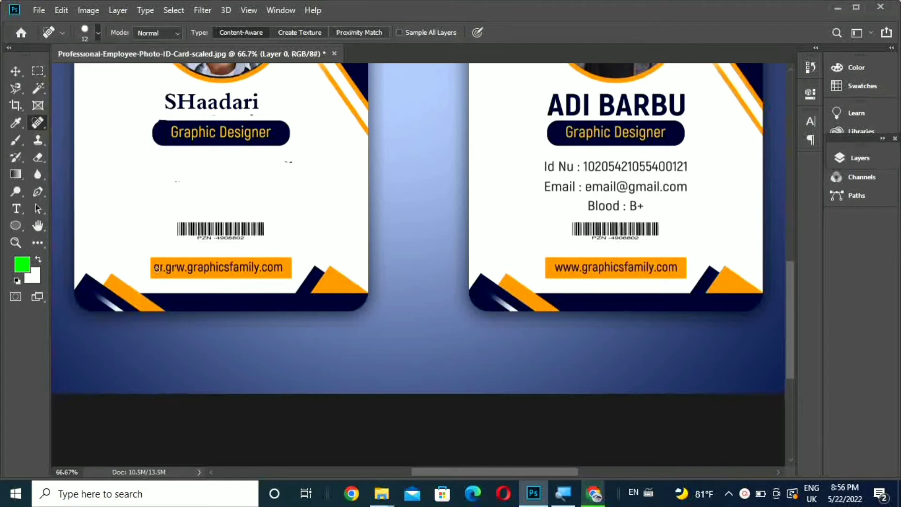
mouse_move(157, 268)
left_mouse_down()
mouse_move(281, 269)
mouse_move(184, 268)
mouse_move(243, 272)
left_mouse_up()
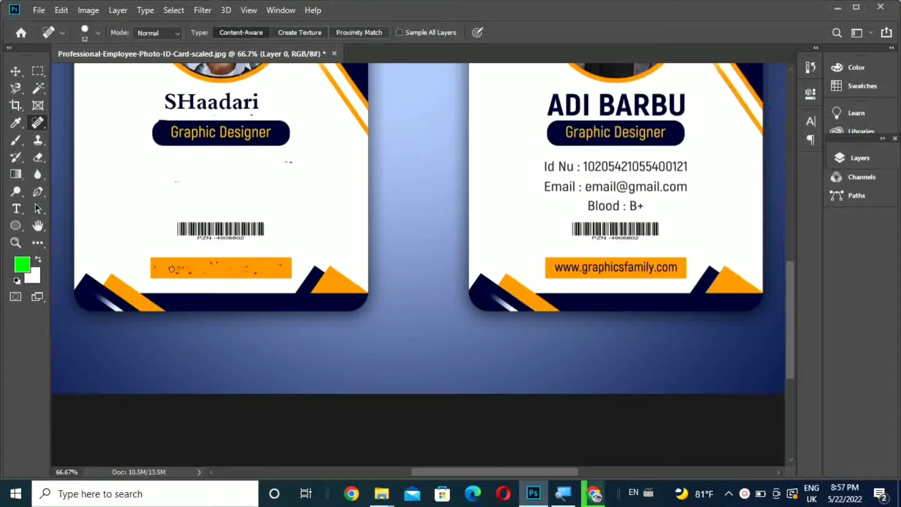
mouse_move(172, 266)
left_mouse_down()
mouse_move(289, 266)
mouse_move(182, 273)
left_mouse_up()
Add a text line below Graphic Designer containing the person's Gmail address
left_click(17, 72)
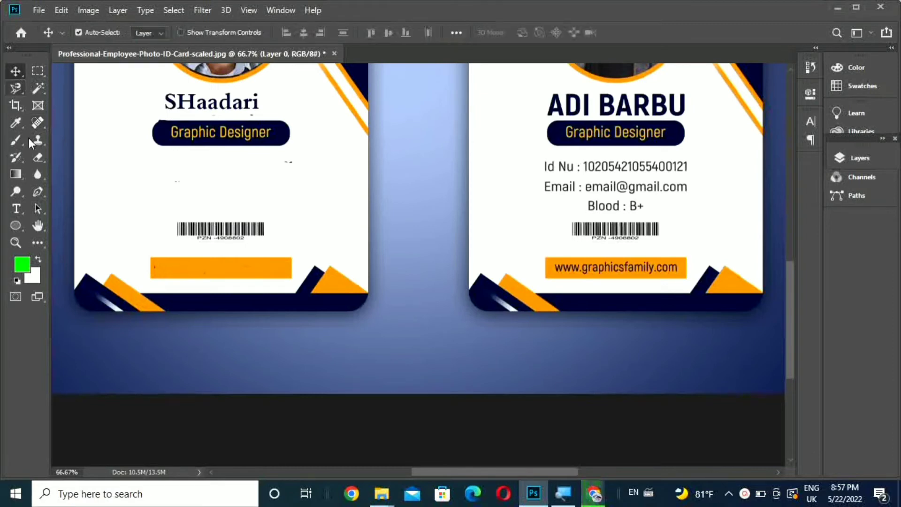
left_click(16, 209)
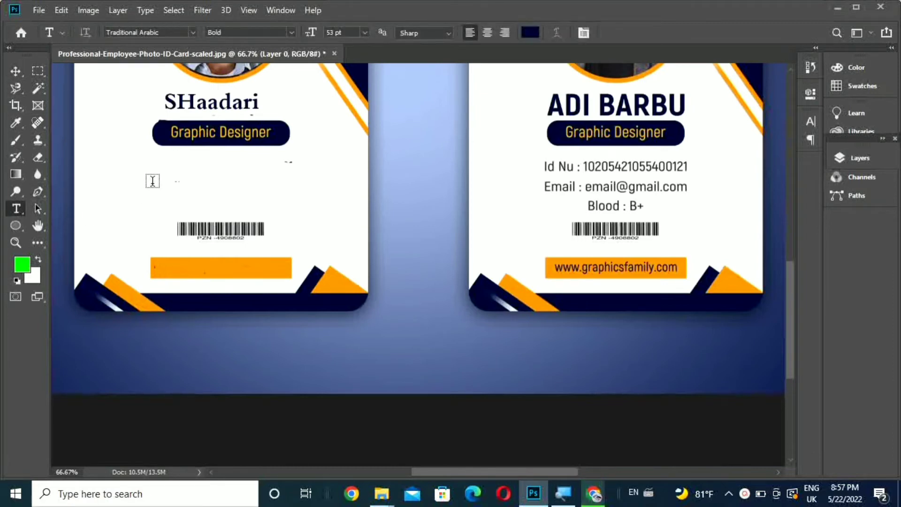
left_click(151, 183)
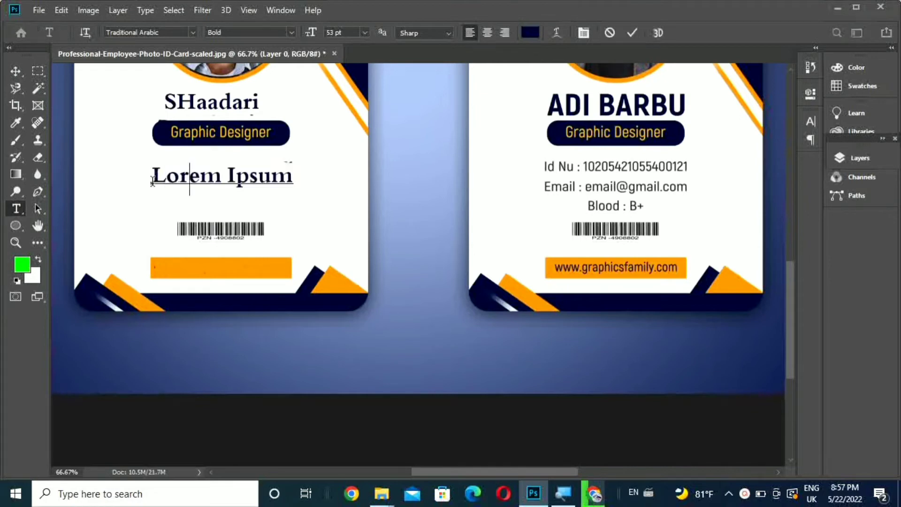
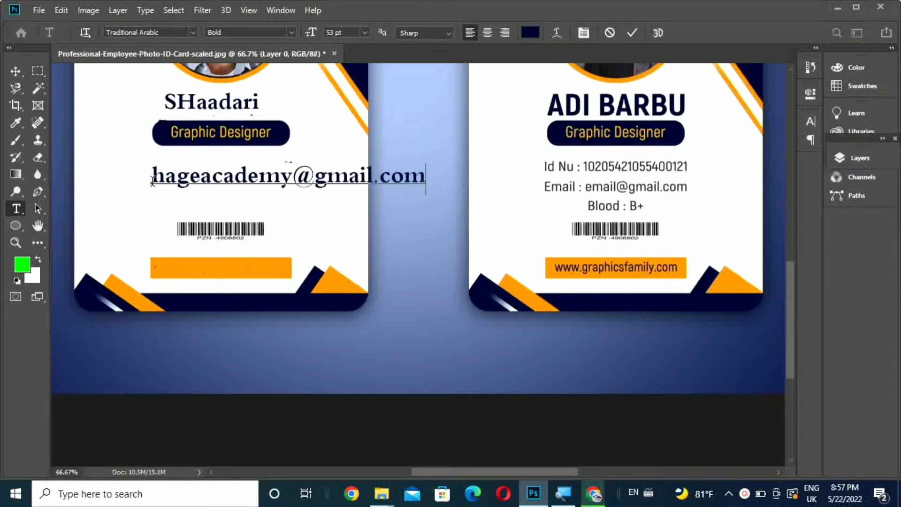
Scale the email text down to about 55% so it fits within the left card
left_click(16, 71)
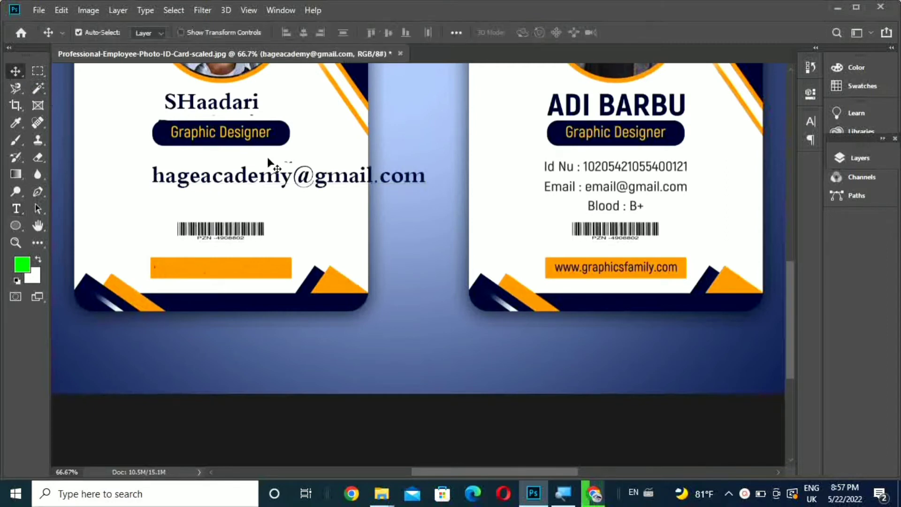
key("ctrl")
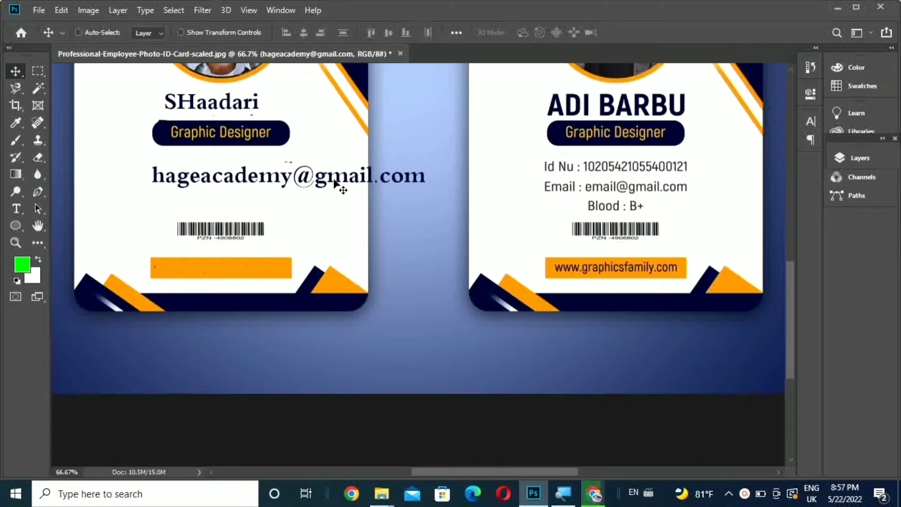
key("ctrl+t")
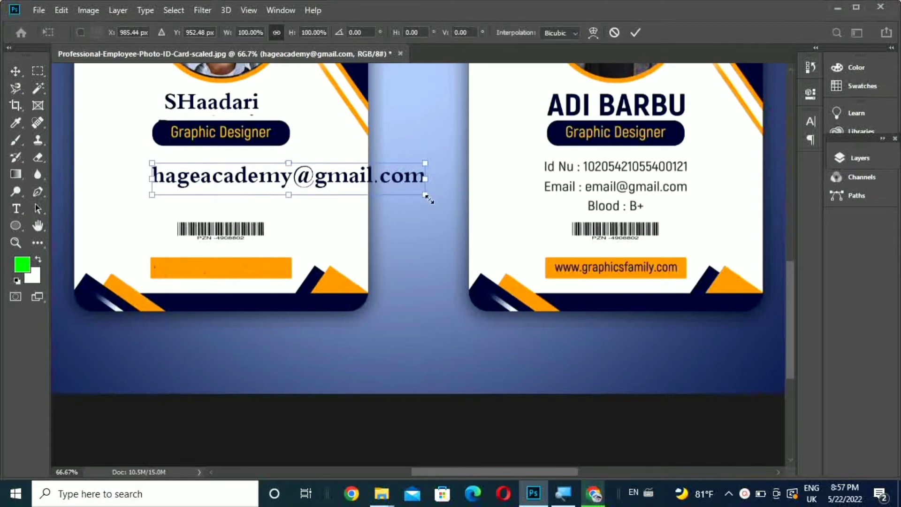
left_click_drag(427, 197, 227, 174)
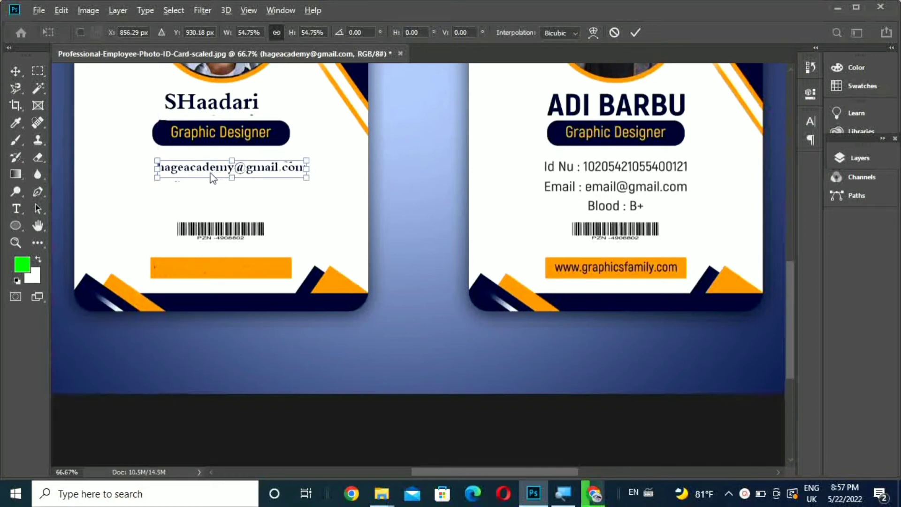
left_click(635, 32)
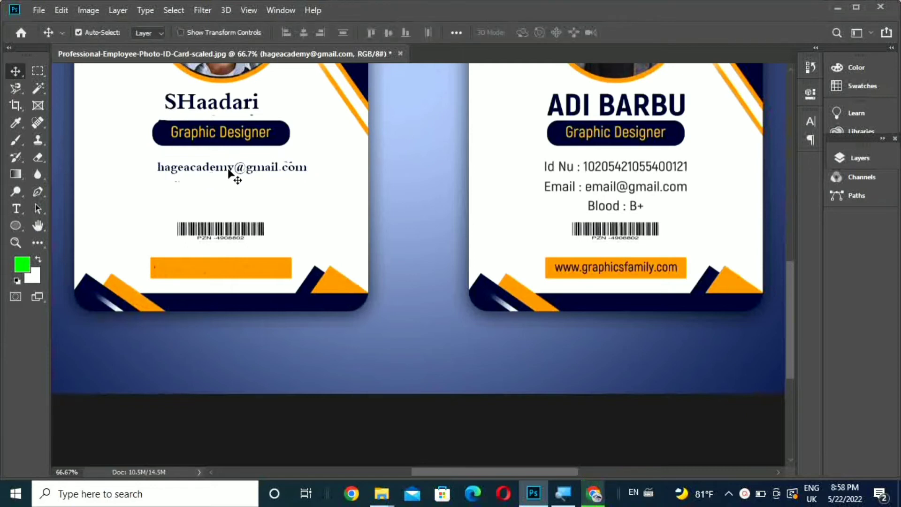
key("alt")
Copy the email text onto the orange bar, scale it to about 86% and lower it into the bar
left_click_drag(227, 170, 227, 268)
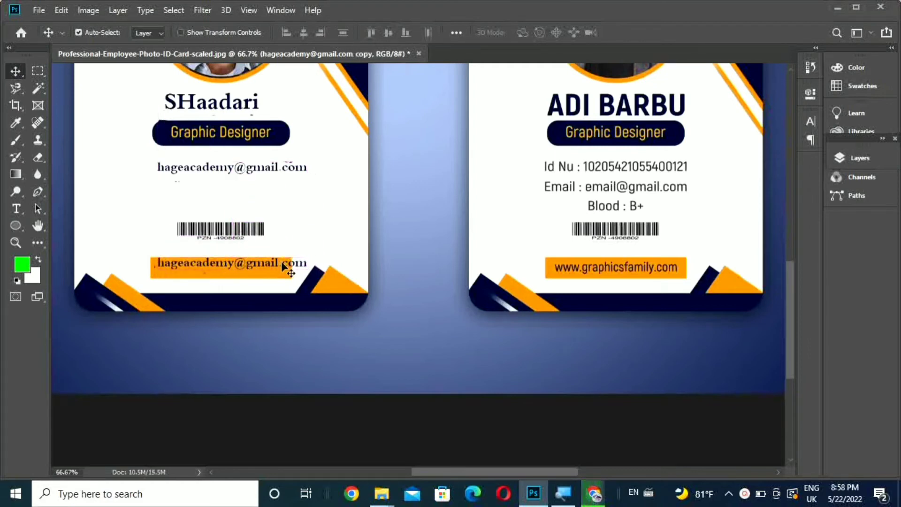
key("ctrl+t")
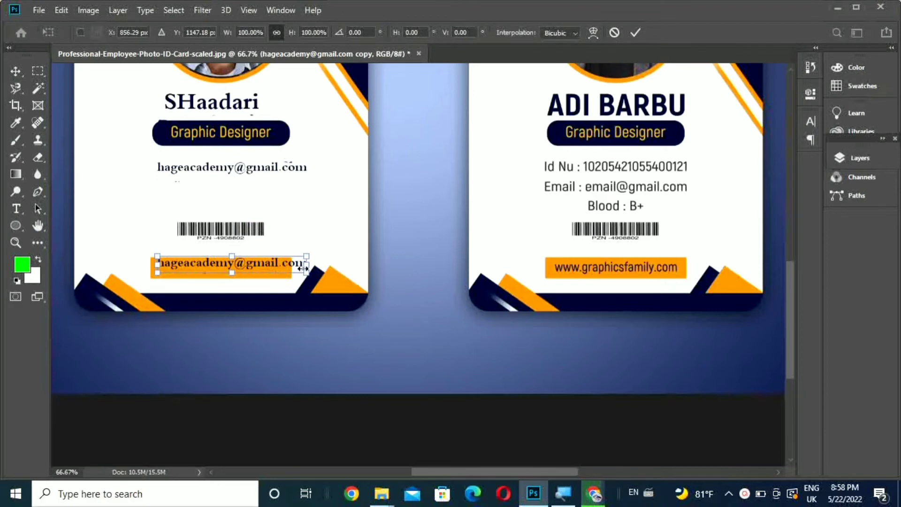
left_click_drag(302, 269, 285, 267)
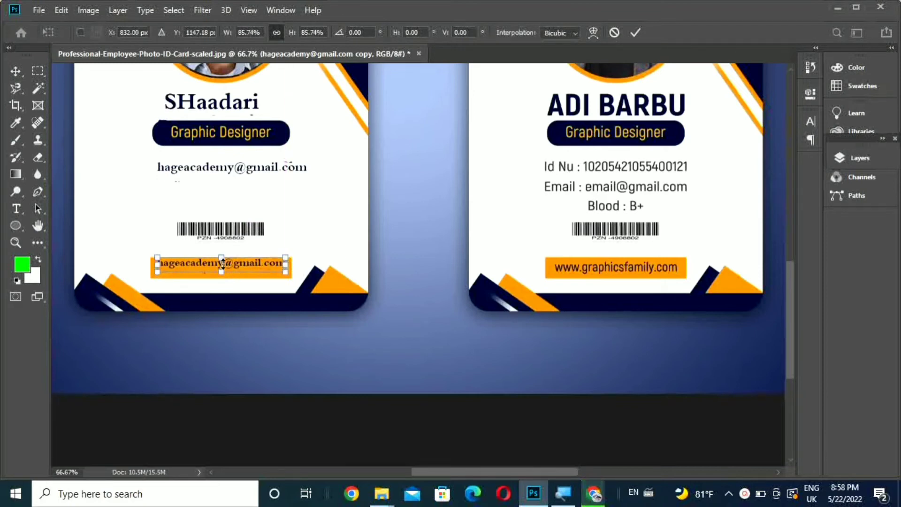
left_click_drag(230, 270, 230, 276)
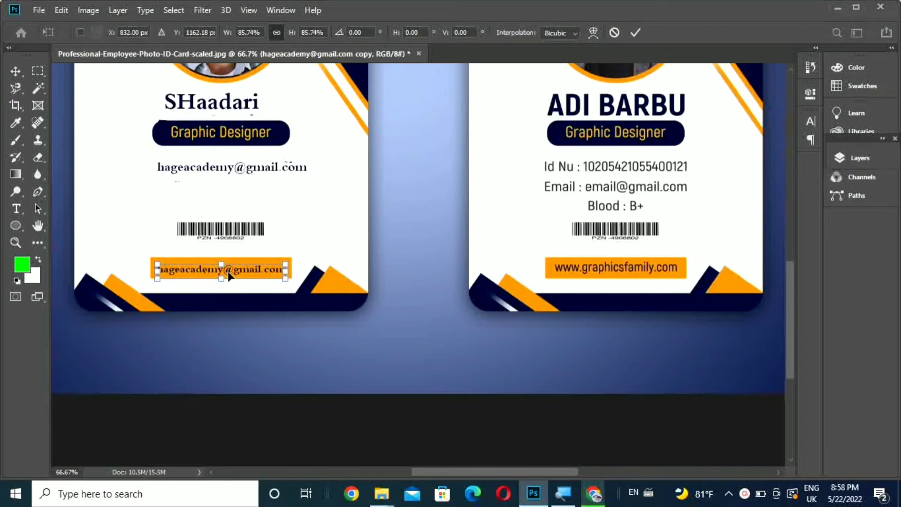
key("ctrl+0")
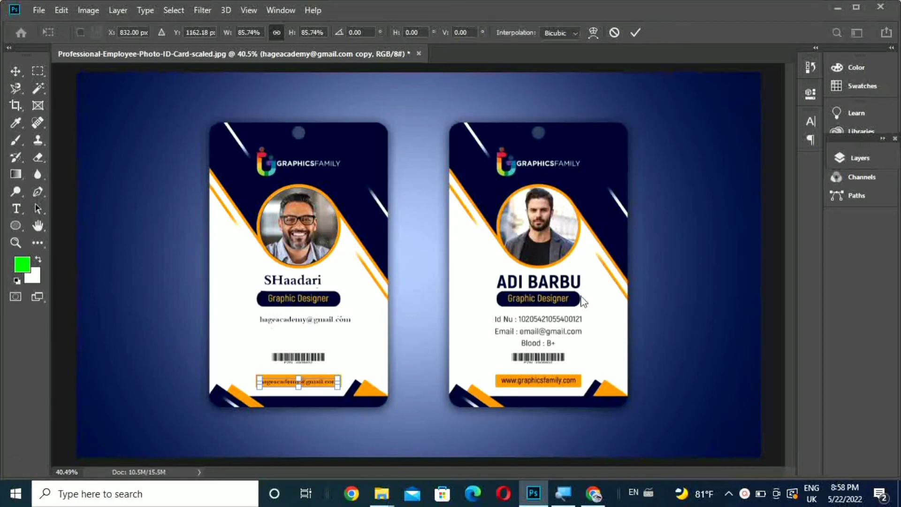
In Chrome, replace the 'man' image search with a search for 'google font'
left_click(594, 495)
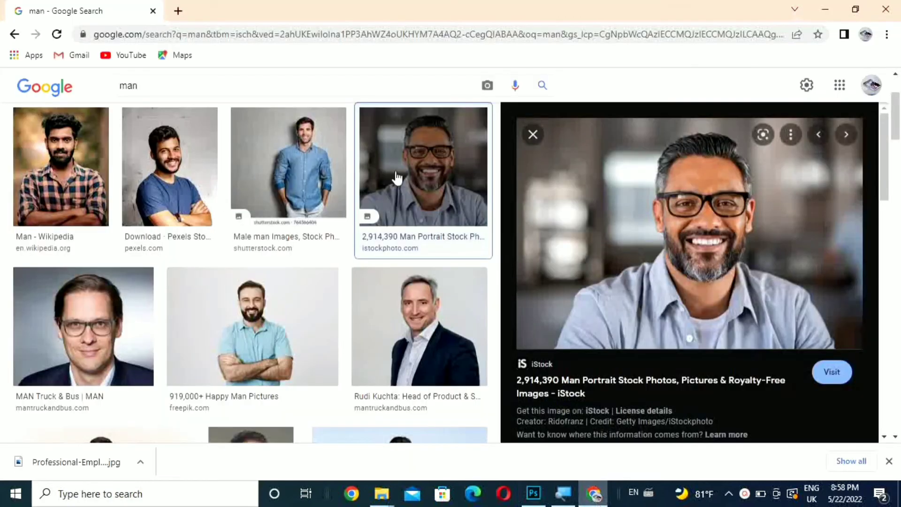
left_click_drag(181, 86, 91, 104)
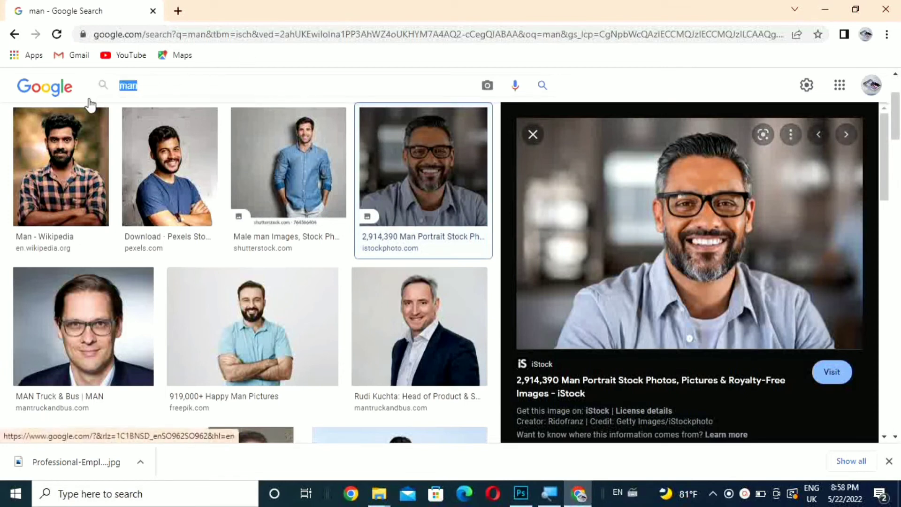
type("good")
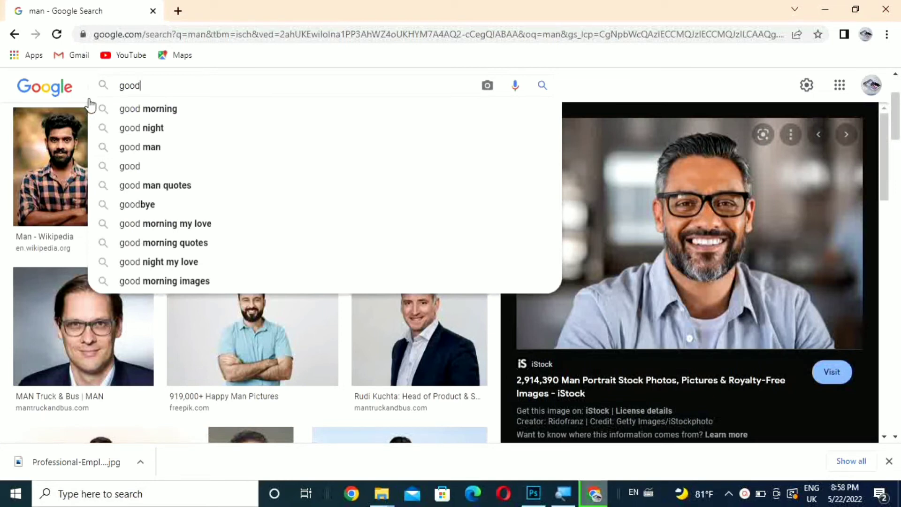
key("BackSpace")
type("gle")
type(" font")
key("Return")
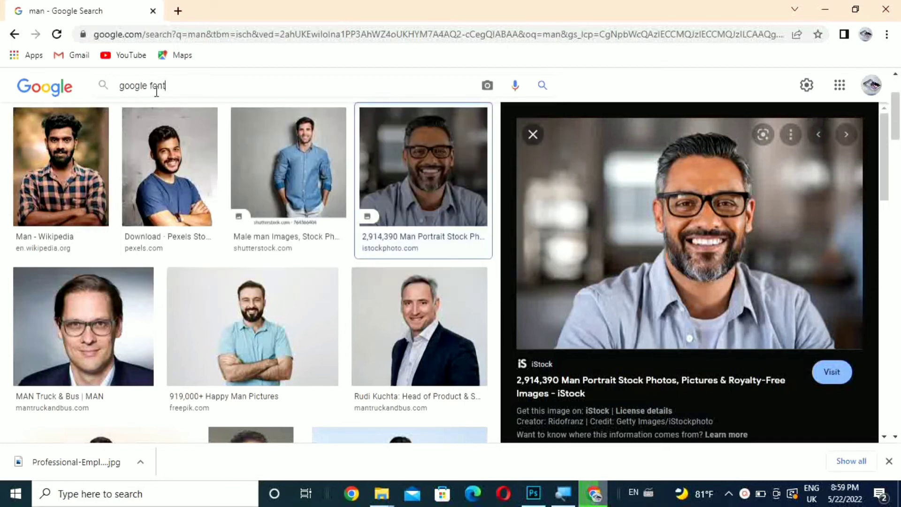
left_click(149, 88)
key("BackSpace")
key("Return")
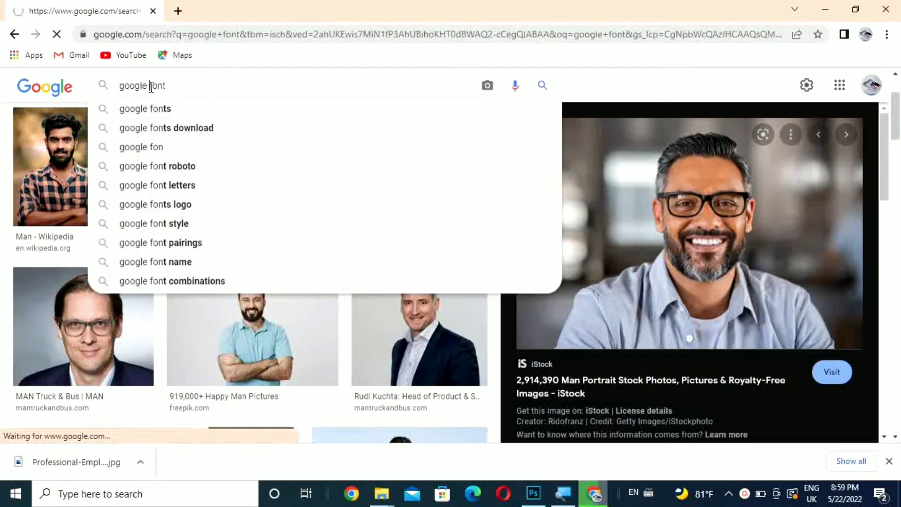
key("Return")
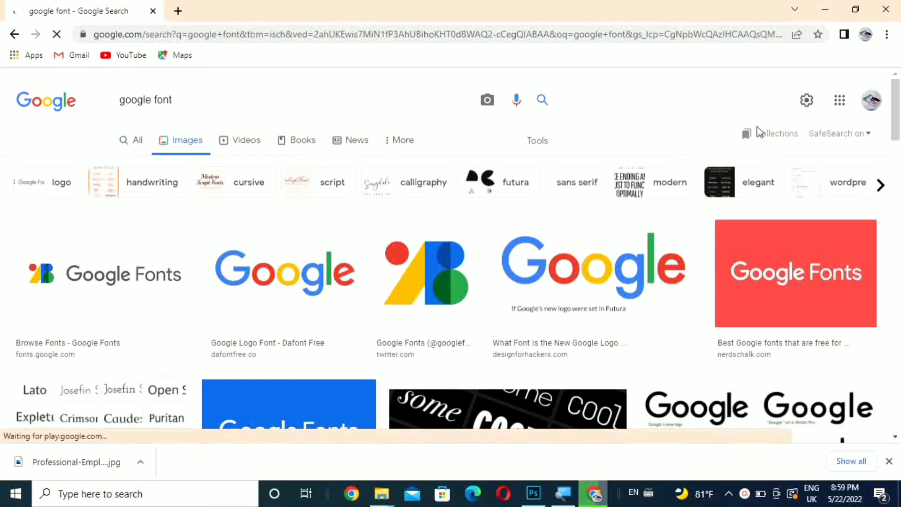
Open the Google Fonts result to load fonts.google.com
left_click_drag(897, 121, 898, 127)
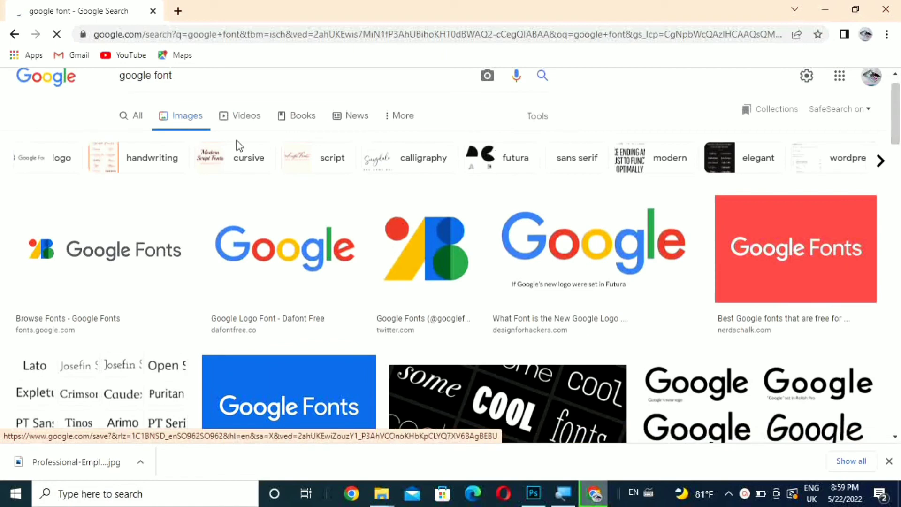
left_click(138, 120)
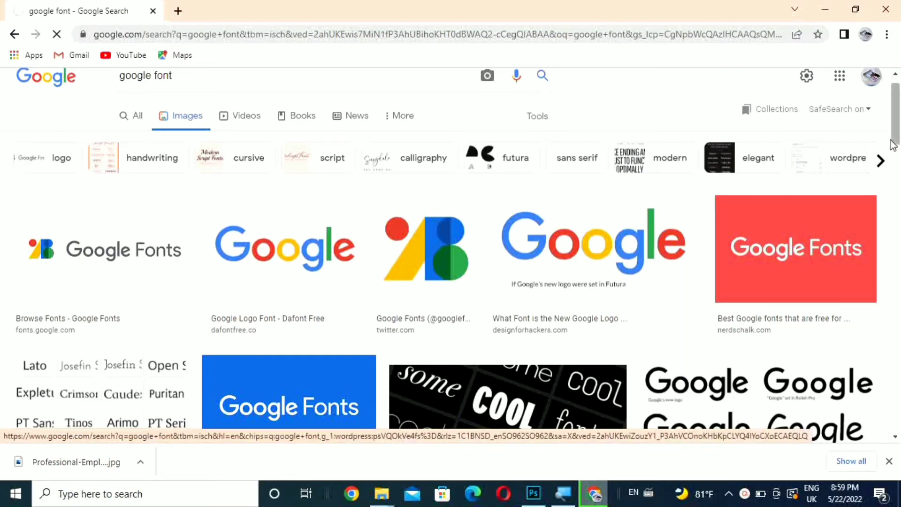
mouse_move(899, 131)
left_mouse_down()
mouse_move(900, 183)
mouse_move(899, 122)
left_mouse_up()
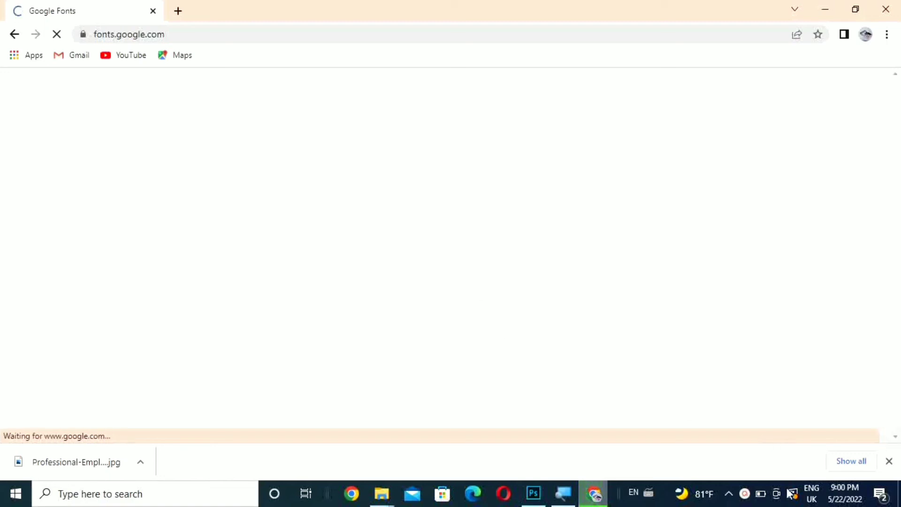
Reload the Google Fonts page after the loading error
left_click(749, 491)
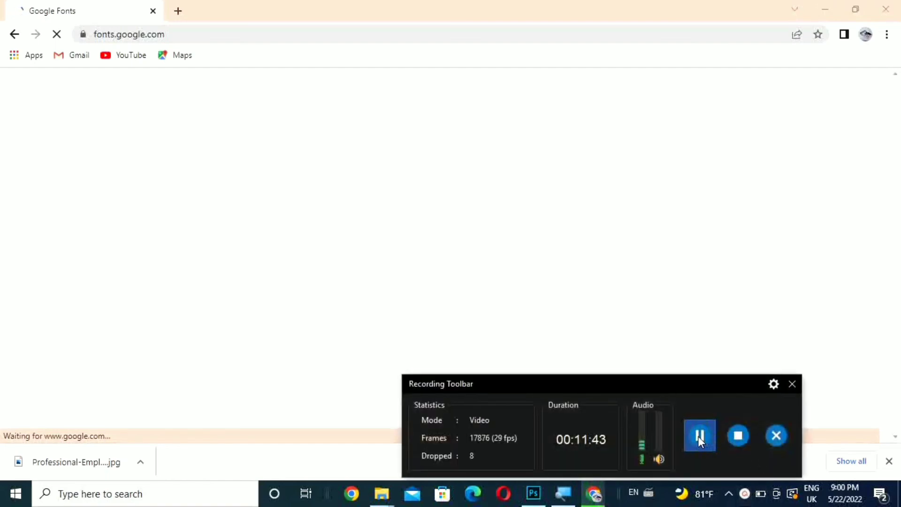
left_click_drag(675, 384, 699, 479)
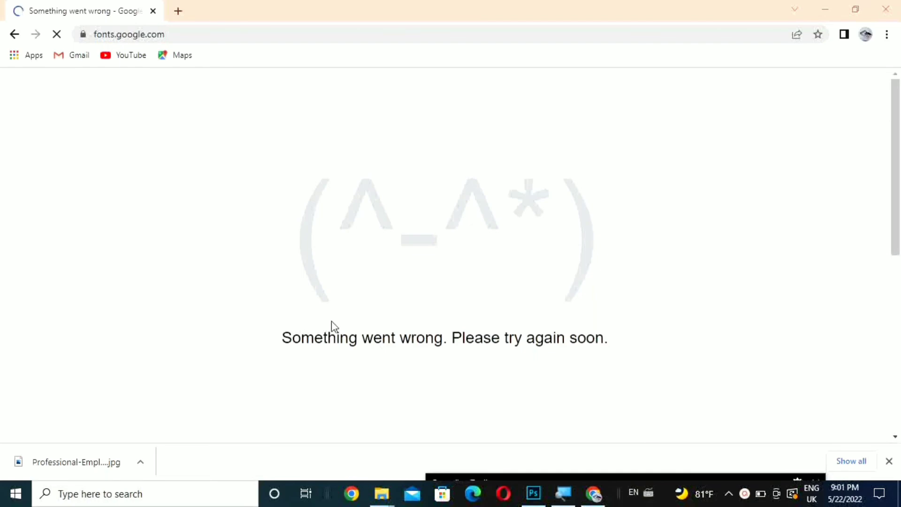
left_click(57, 36)
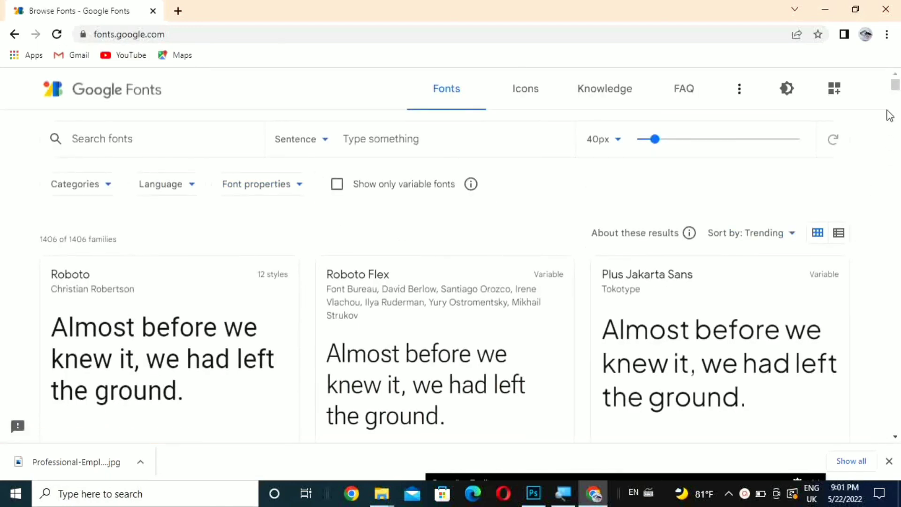
Scroll down through the 1406 font family cards and back toward the top
mouse_move(896, 87)
left_mouse_down()
mouse_move(897, 98)
mouse_move(896, 81)
left_mouse_up()
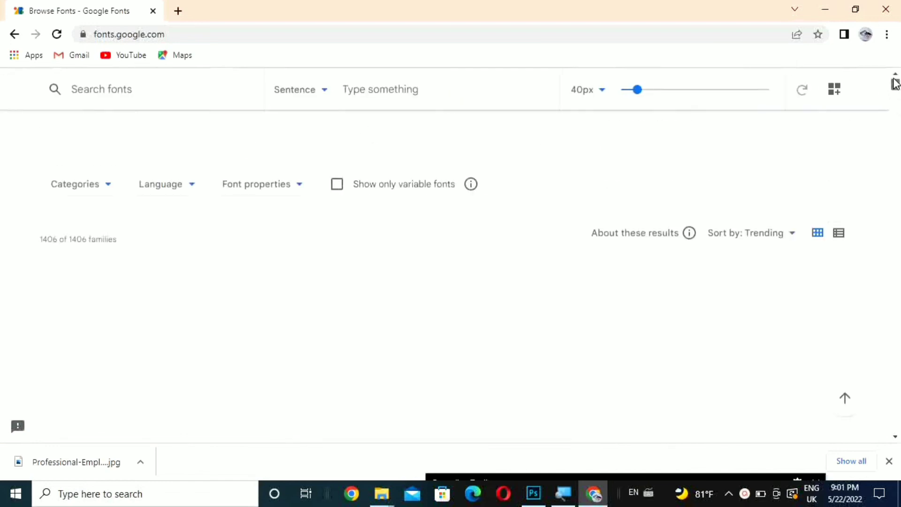
scroll(471, 297, "down", 1)
scroll(471, 297, "down", 1)
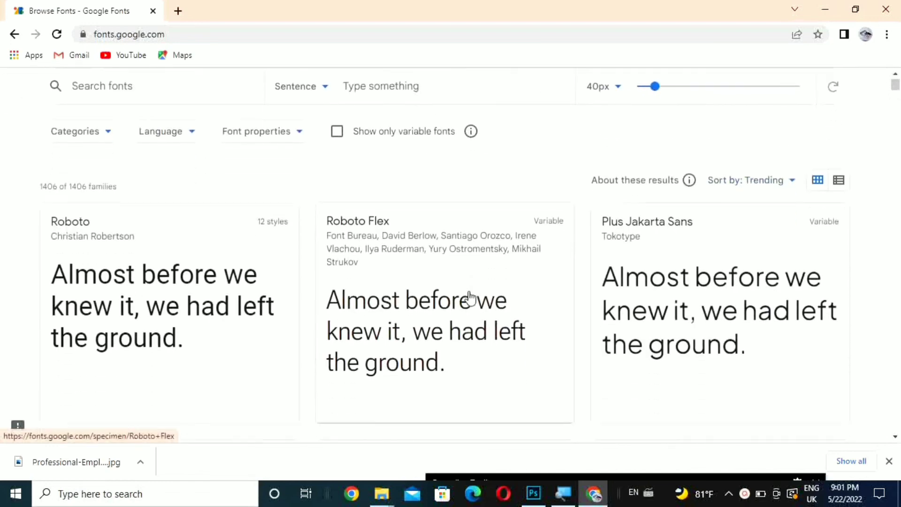
scroll(471, 297, "down", 1)
scroll(471, 297, "down", 5)
scroll(470, 297, "down", 1)
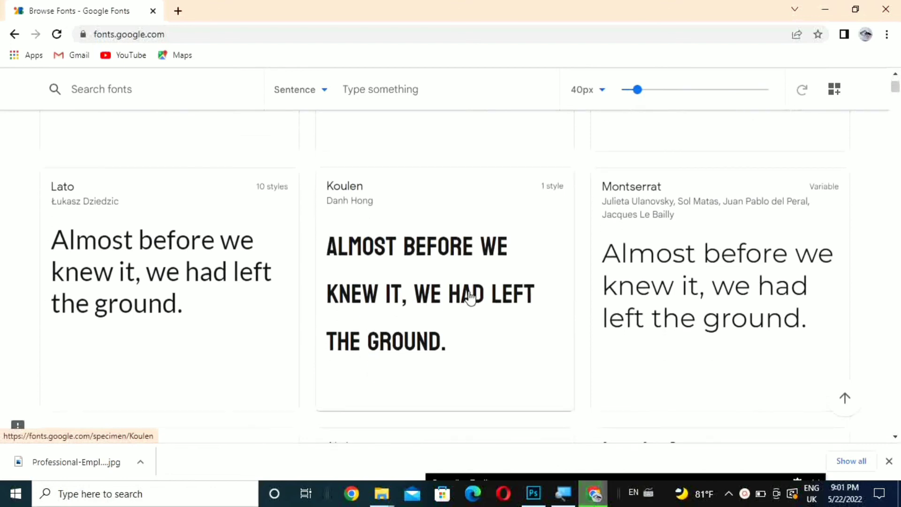
scroll(470, 297, "down", 1)
scroll(470, 297, "down", 1)
scroll(470, 297, "down", 1)
scroll(469, 297, "down", 1)
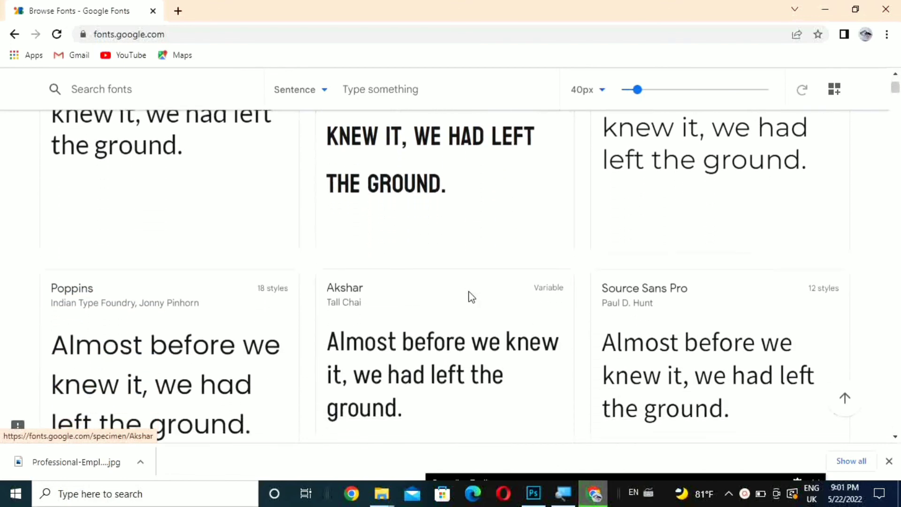
scroll(412, 331, "up", 5)
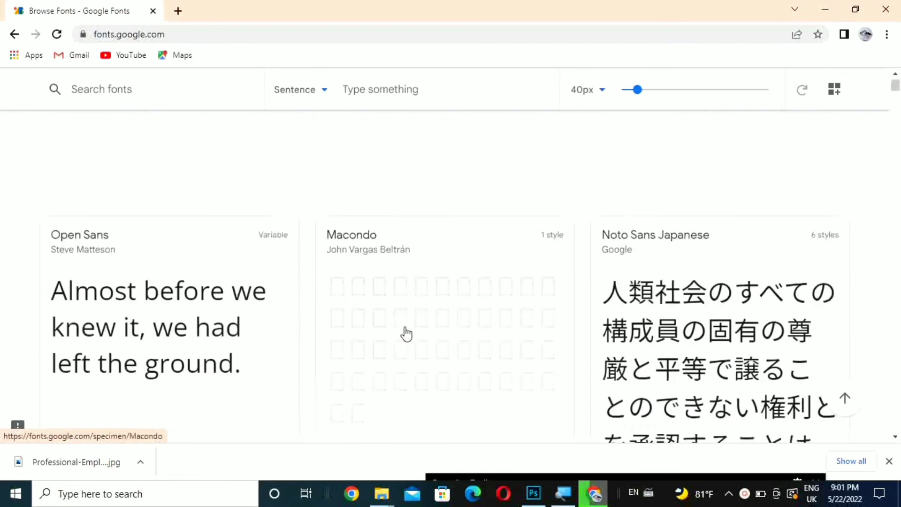
scroll(397, 334, "up", 4)
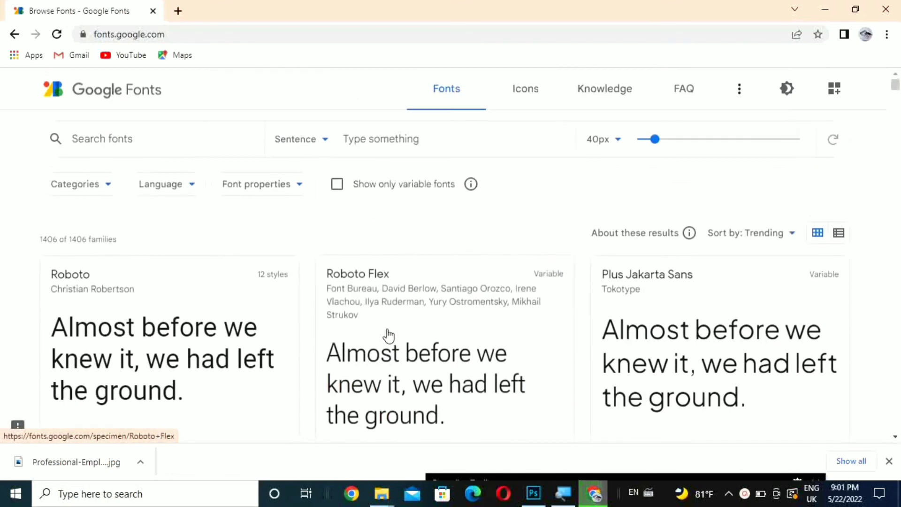
Open the Roboto Flex specimen page and scroll through its styles from Thin 100
left_click(370, 374)
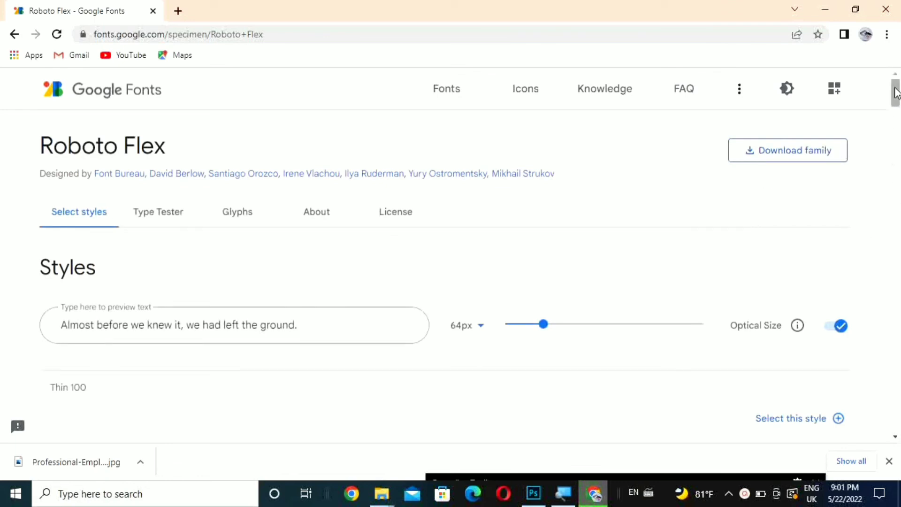
scroll(897, 102, "down", 1)
mouse_move(897, 102)
left_mouse_down()
mouse_move(897, 119)
mouse_move(897, 89)
left_mouse_up()
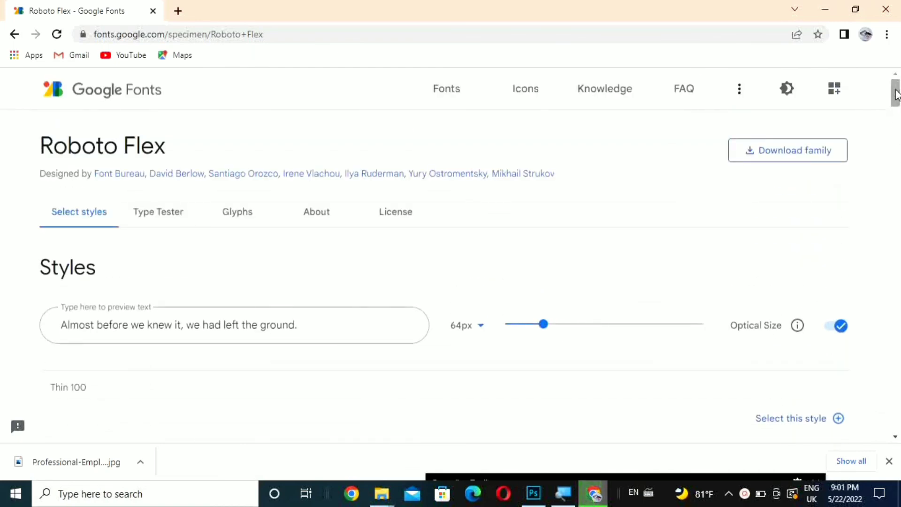